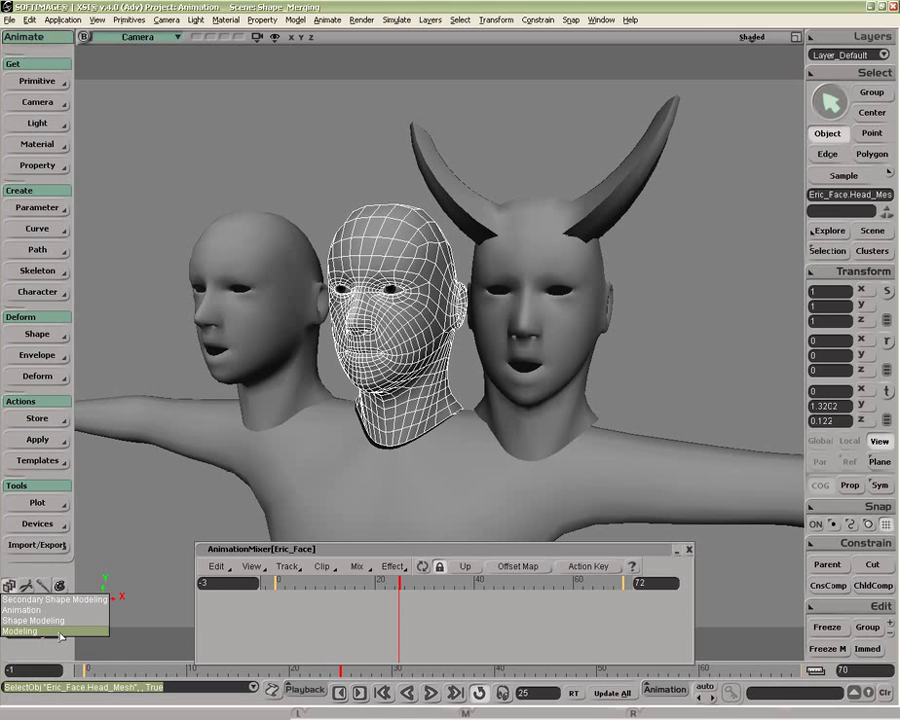
Step: Set the construction mode to Modeling for the middle head
left_click(60, 632)
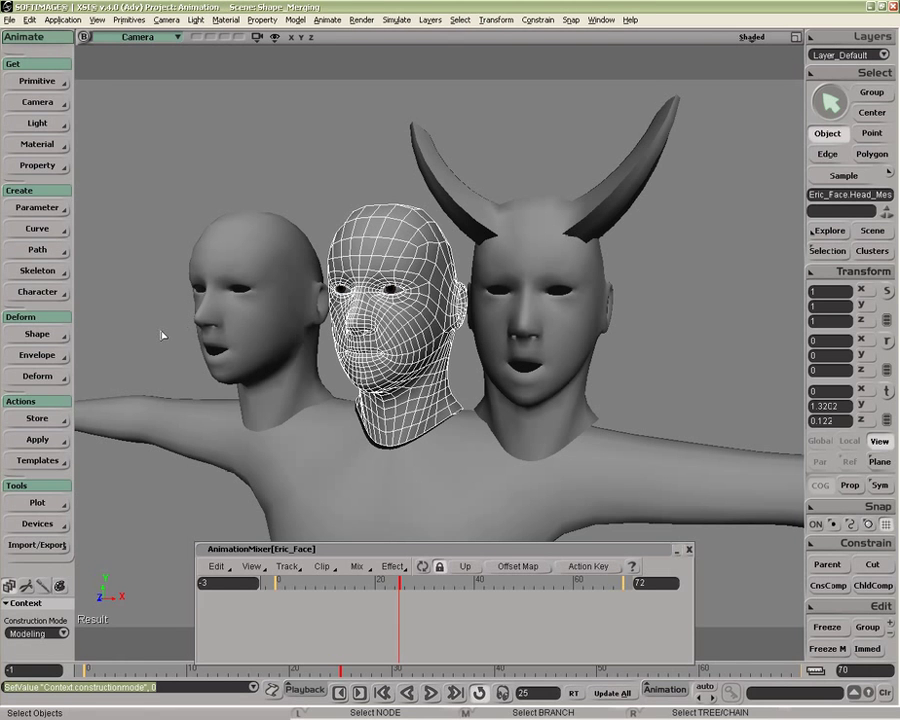
left_click(46, 633)
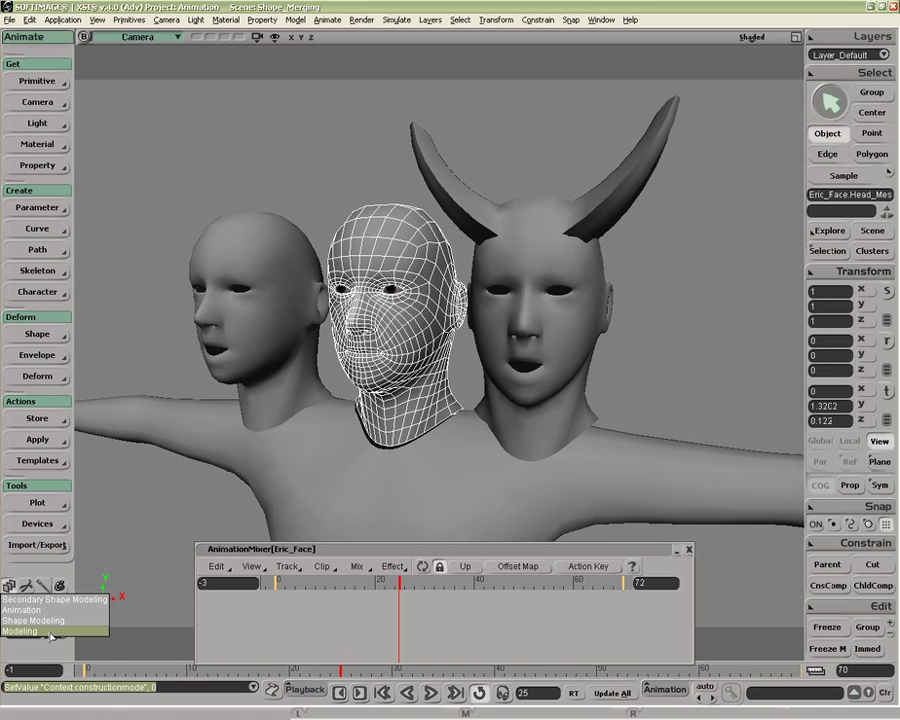
left_click(49, 632)
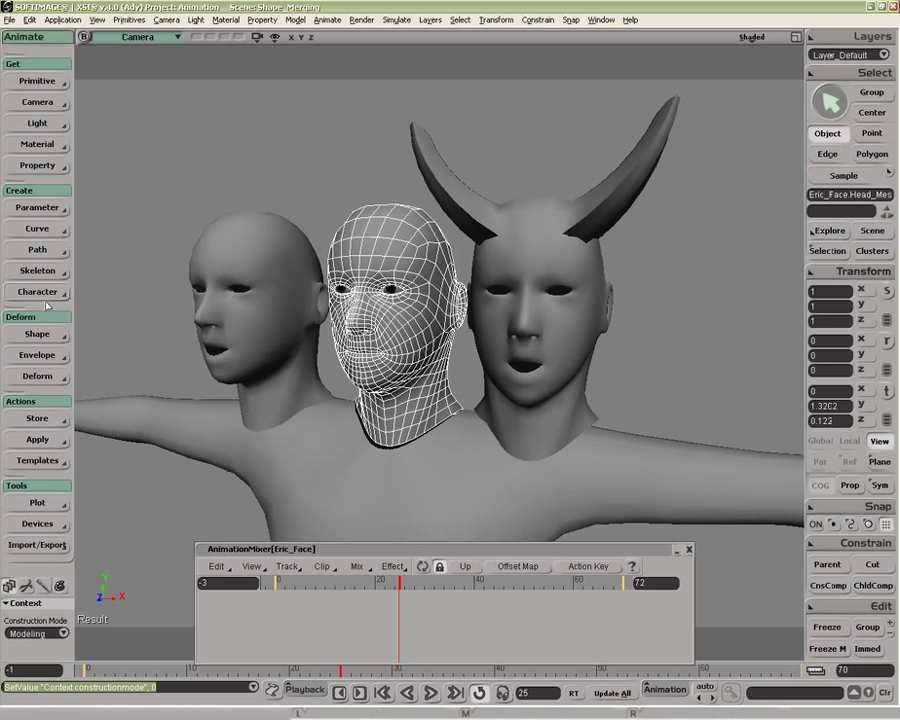
Step: Review the middle head's shape weights while moving the current frame to 45, and close the weights editor
left_click(37, 334)
left_click(122, 639)
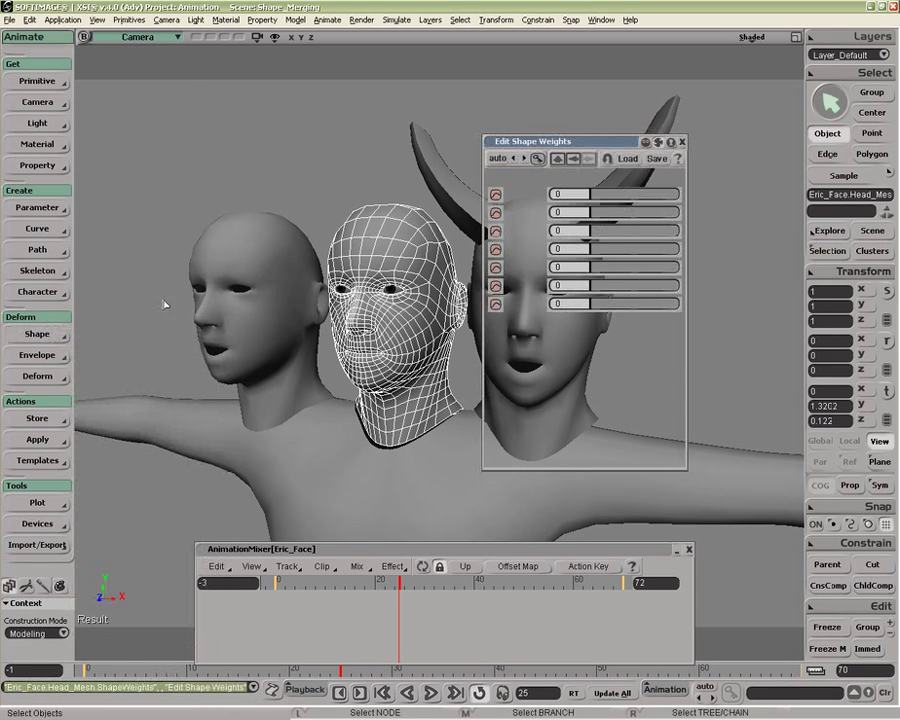
left_click_drag(366, 584, 498, 585)
left_click_drag(591, 141, 154, 59)
left_click(244, 60)
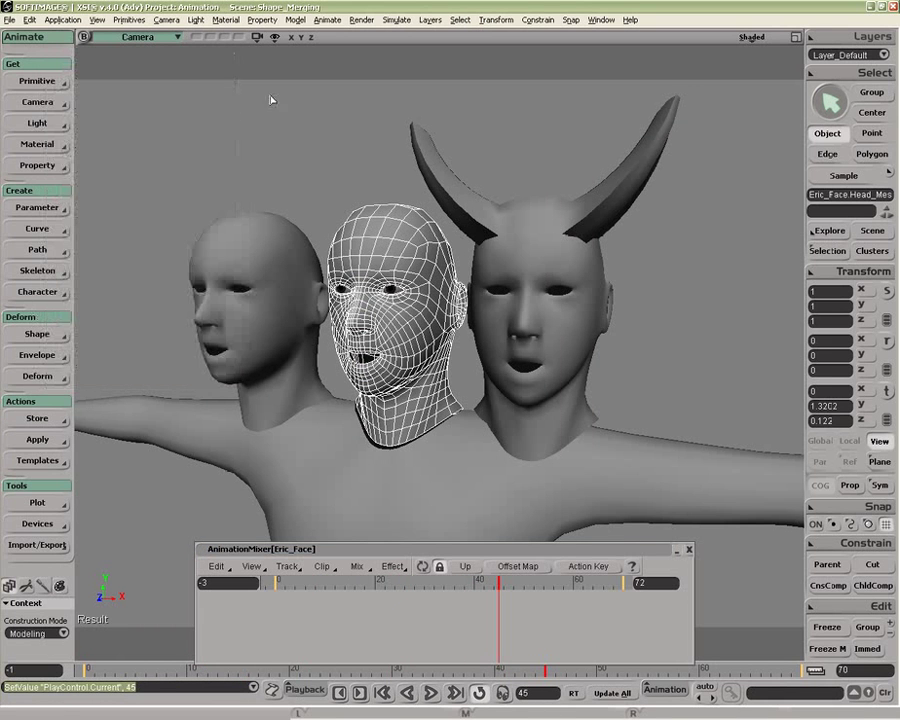
Step: Examine the horned head and the middle head from several angles to compare their geometry
left_click(566, 257)
key("o")
mouse_move(580, 251)
left_mouse_down()
mouse_move(535, 253)
mouse_move(573, 279)
mouse_move(591, 246)
left_mouse_up()
key("space")
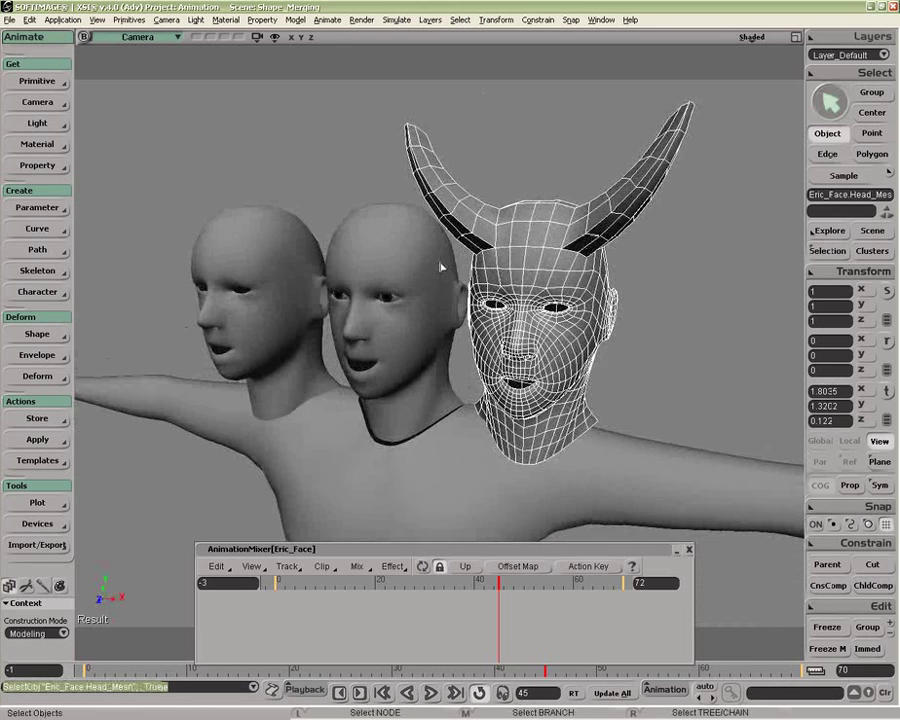
left_click(438, 267)
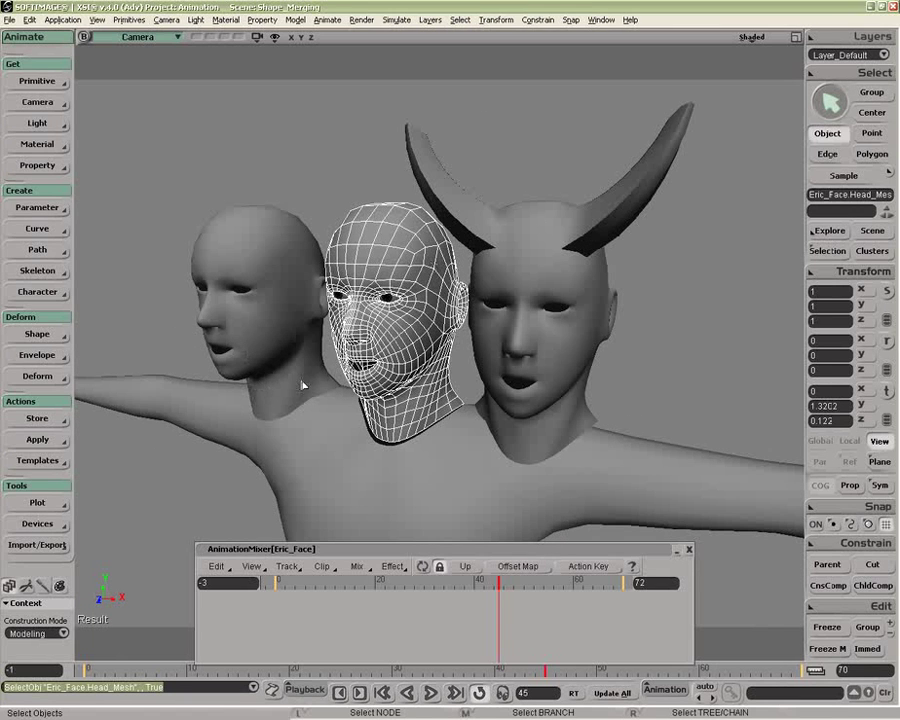
left_click(546, 364)
key("o")
left_click_drag(541, 360, 496, 379)
key("space")
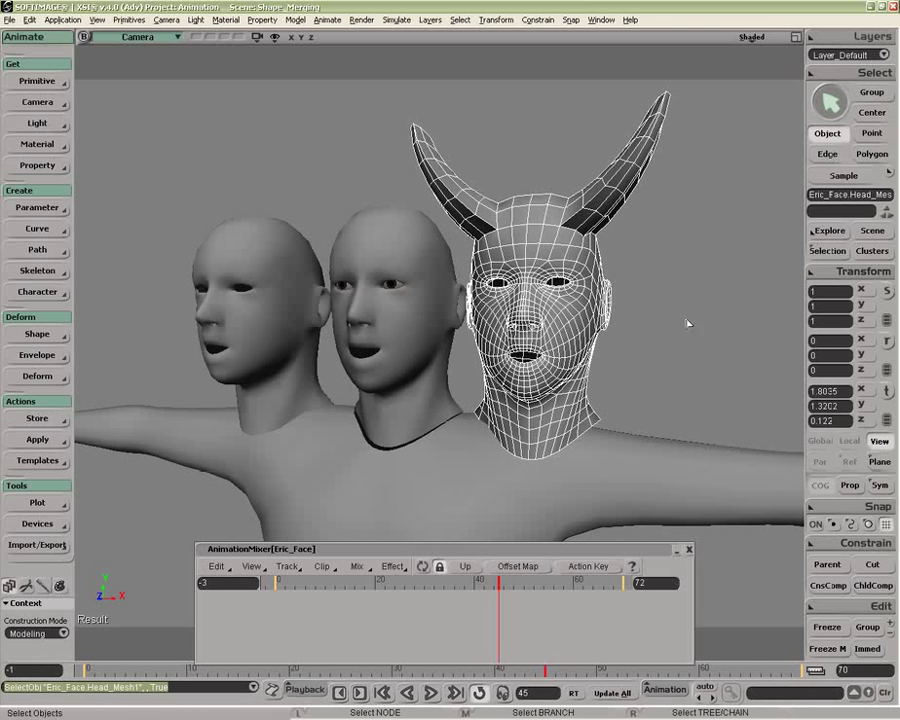
Step: Add the horned head as a shape key on the middle head with Select Shape Key
left_click(370, 324)
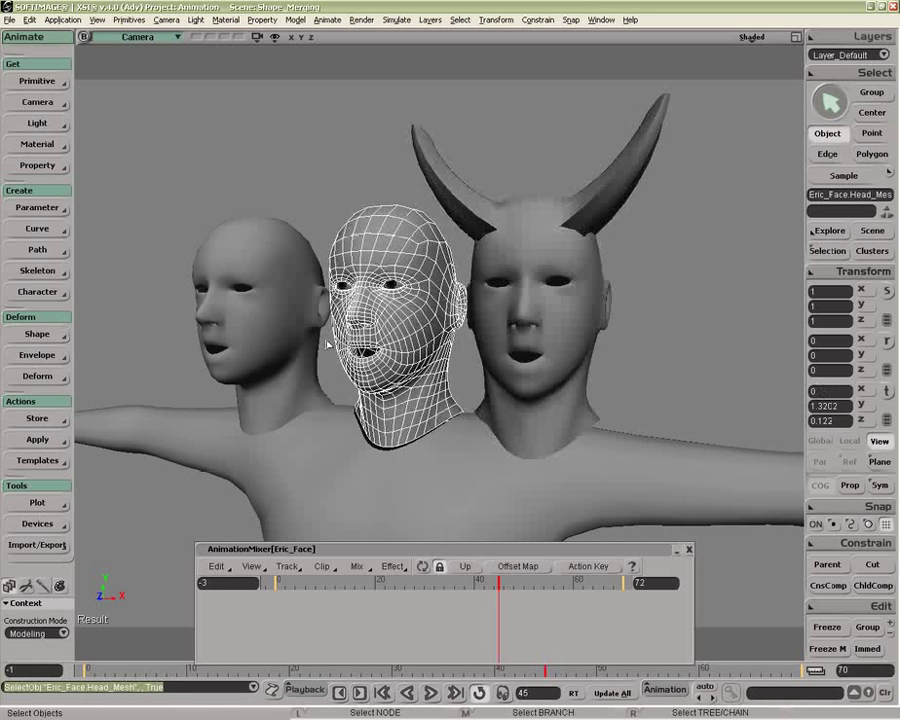
left_click(37, 334)
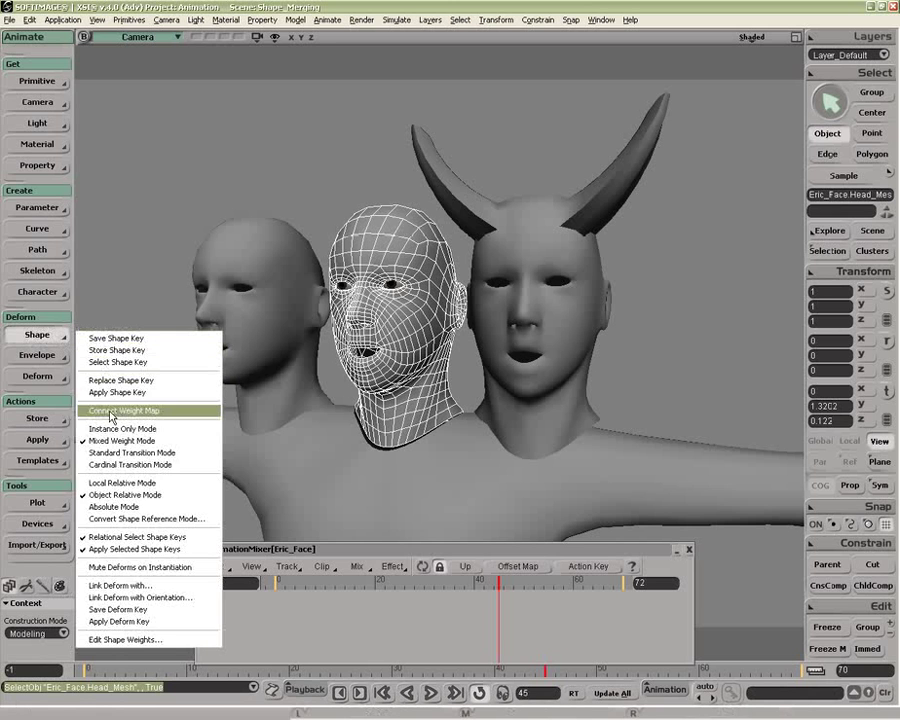
left_click(122, 362)
left_click(608, 326)
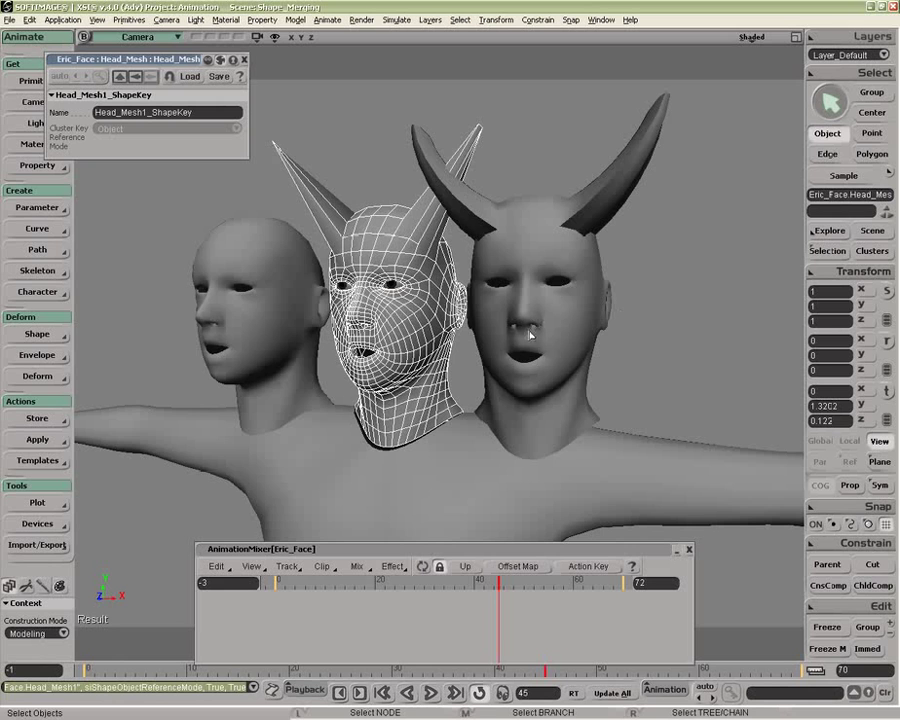
Step: Edit the middle head's shape weights, setting Head_Mesh1_ShapeKey_Mix_Weight to 0.415
key("o")
mouse_move(528, 356)
left_mouse_down()
mouse_move(599, 354)
mouse_move(517, 345)
left_mouse_up()
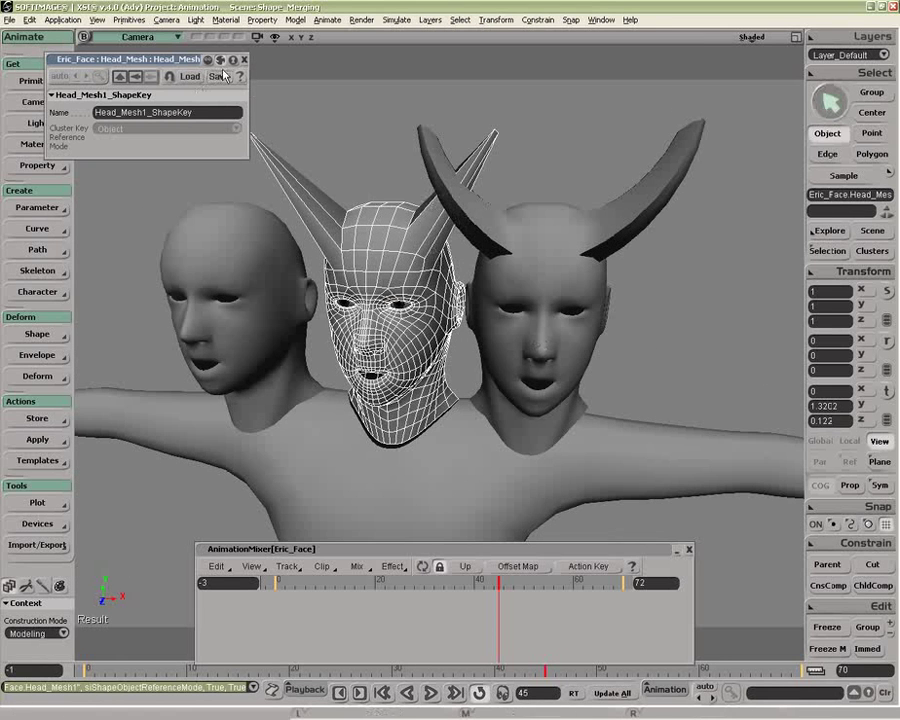
left_click(37, 334)
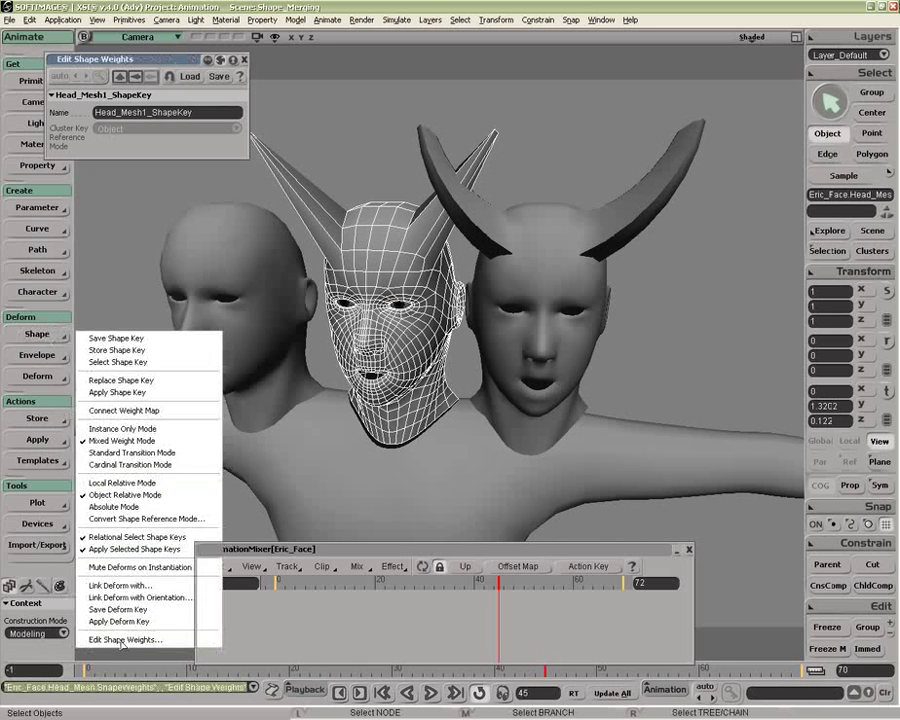
left_click(125, 639)
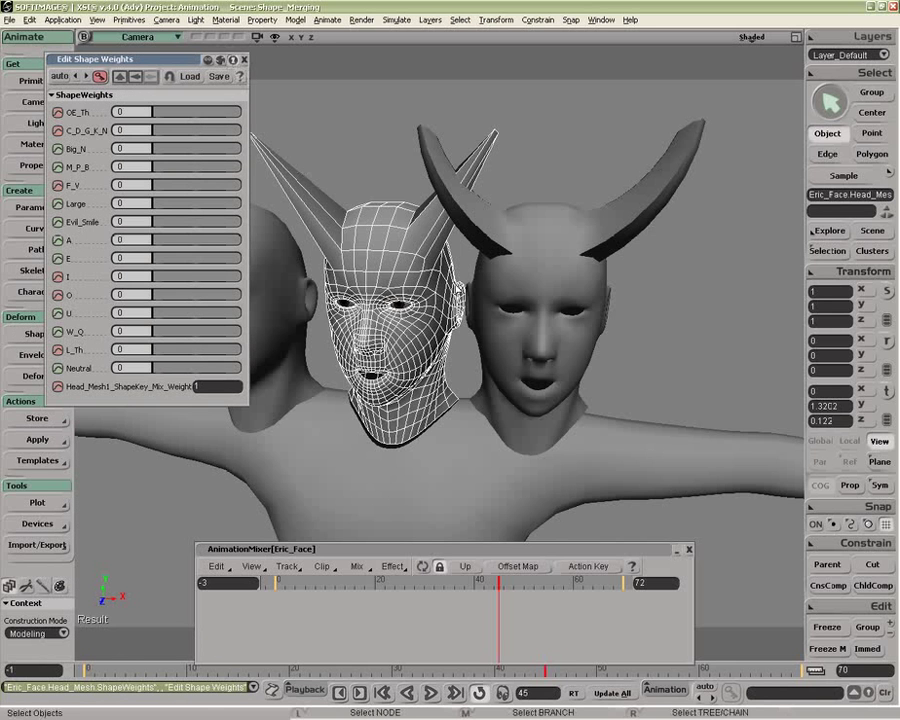
left_click(531, 240)
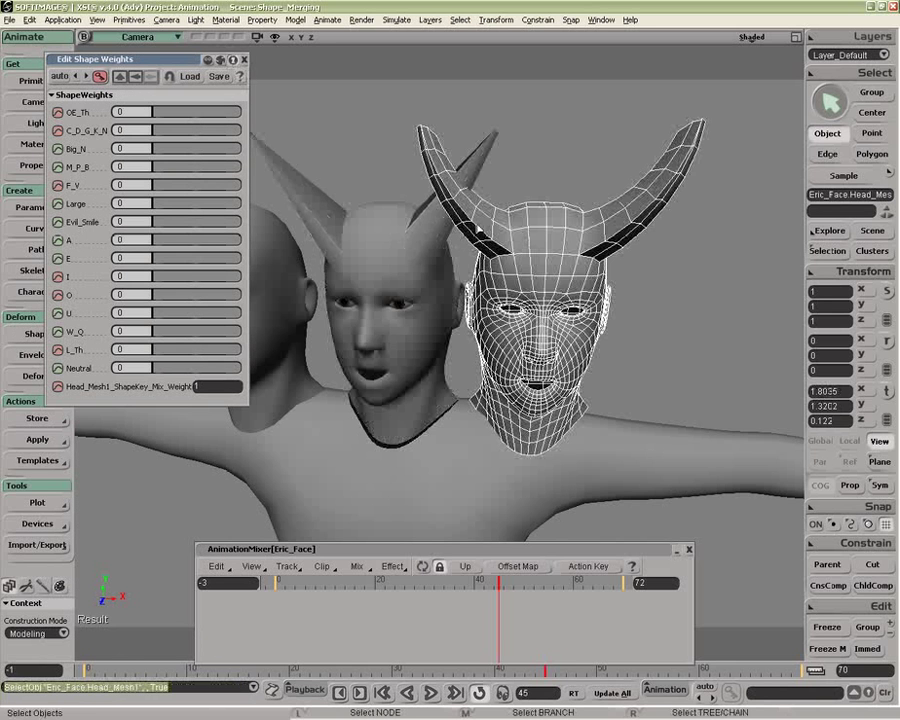
left_click(420, 240)
key("o")
left_click_drag(433, 234, 400, 206)
key("space")
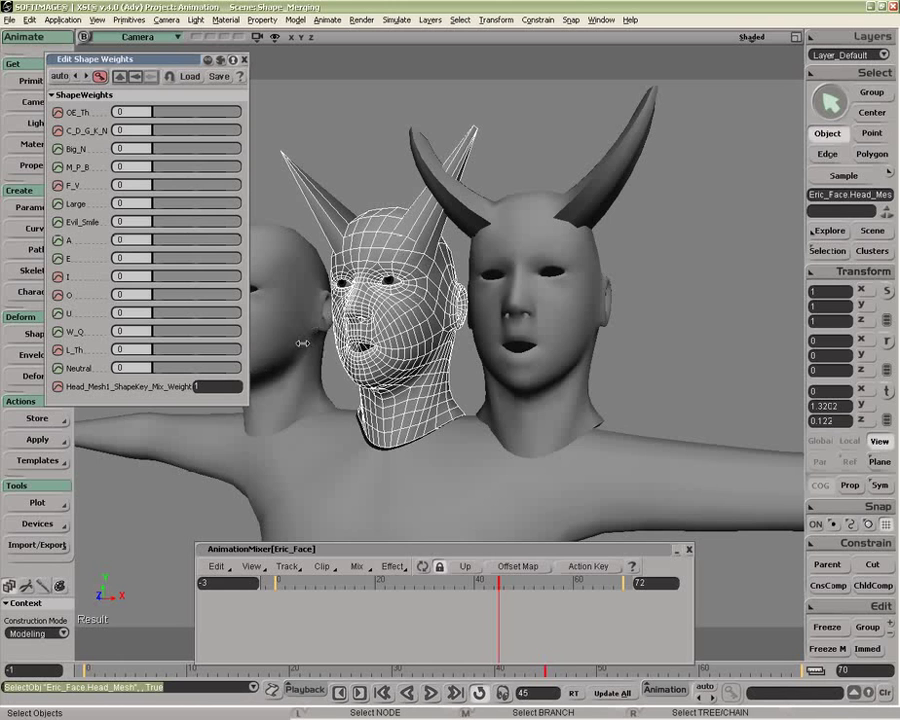
mouse_move(249, 388)
left_mouse_down()
mouse_move(282, 388)
mouse_move(257, 393)
left_mouse_up()
Step: Change the horned head's Extrude Op to a Z rotation of -17.522 and a length of 0.56, checking the middle head
left_click(530, 242)
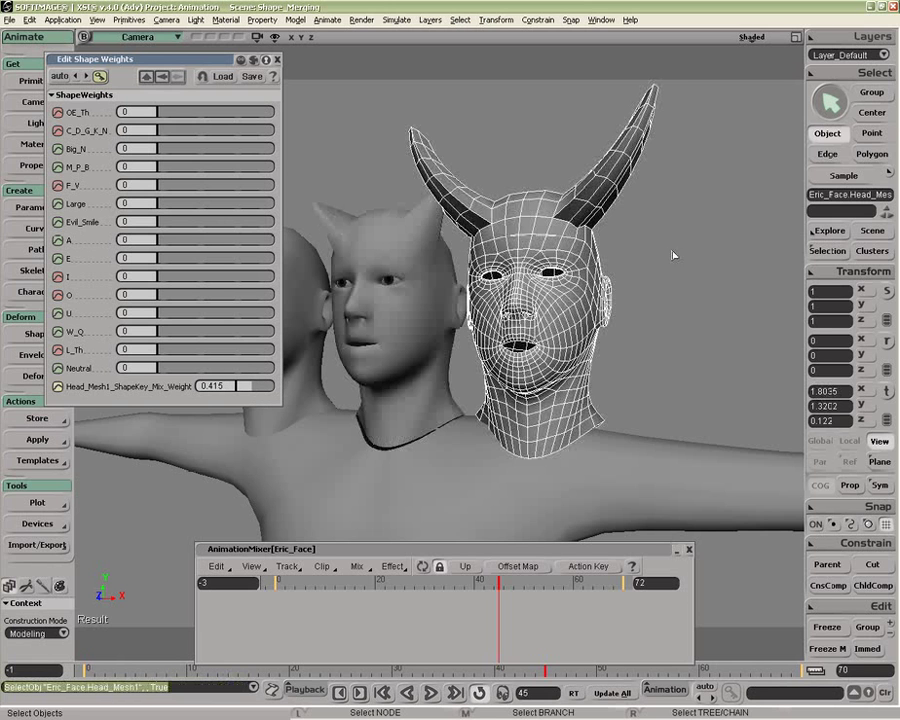
left_click(829, 252)
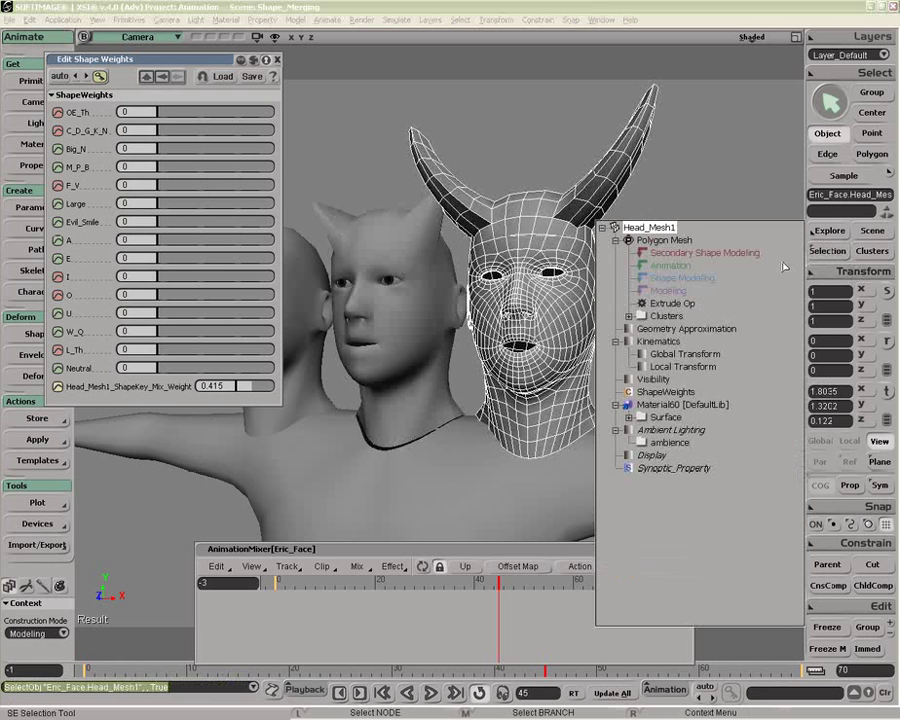
left_click(641, 304)
left_click_drag(225, 271, 232, 271)
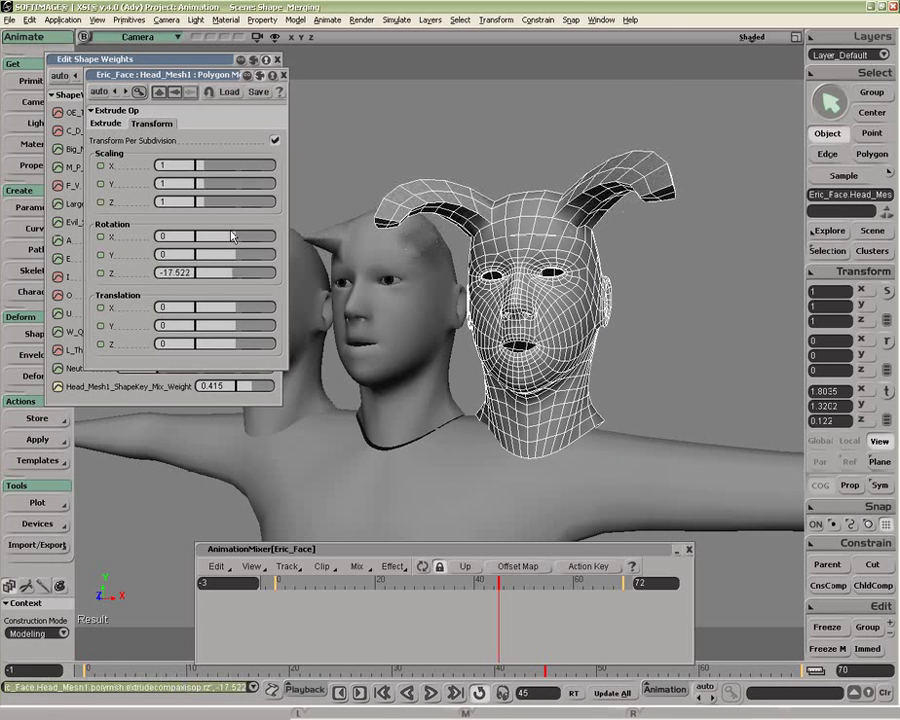
left_click(105, 123)
left_click_drag(234, 141, 240, 144)
left_click(410, 254)
key("o")
mouse_move(421, 284)
left_mouse_down()
mouse_move(486, 298)
mouse_move(397, 302)
mouse_move(423, 296)
mouse_move(420, 287)
left_mouse_up()
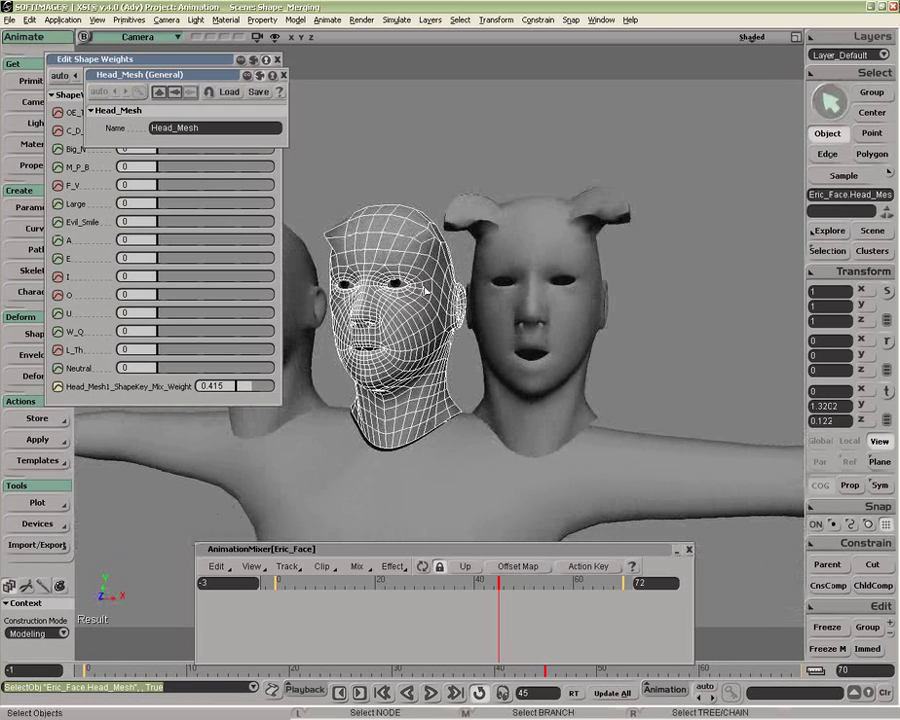
left_click(284, 75)
left_click(277, 59)
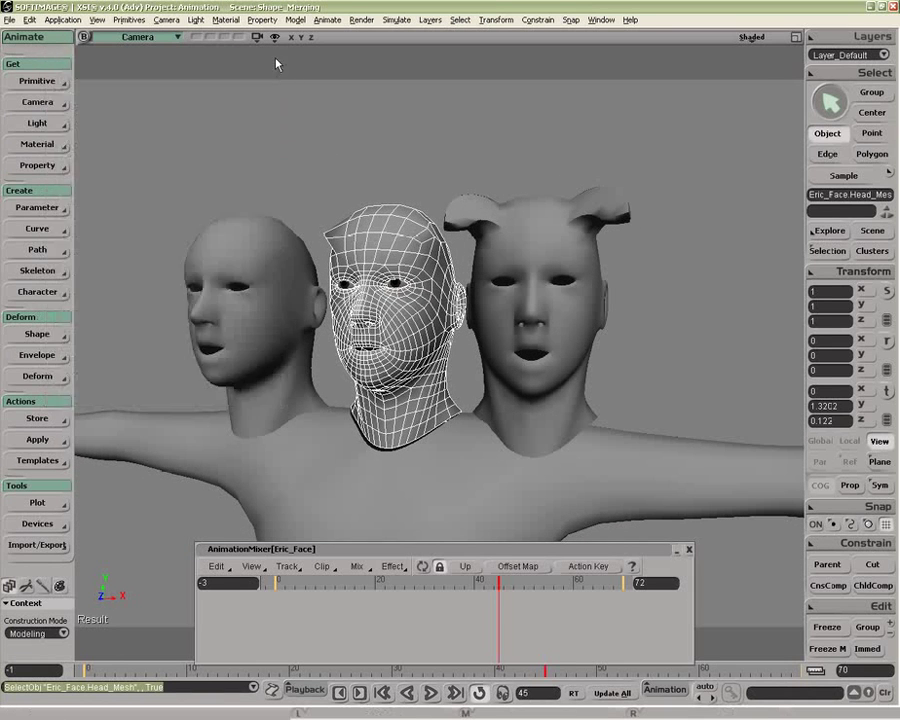
Step: Examine the middle head's operator stack and the shape keys stored in its Phonemes cluster
left_click(828, 250)
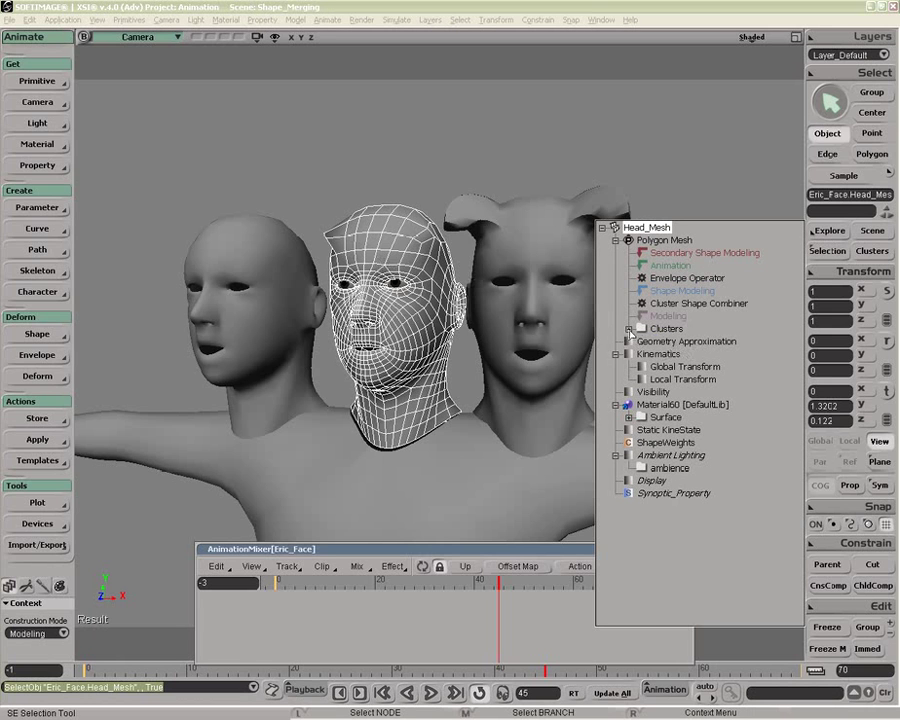
left_click(628, 329)
left_click(642, 354)
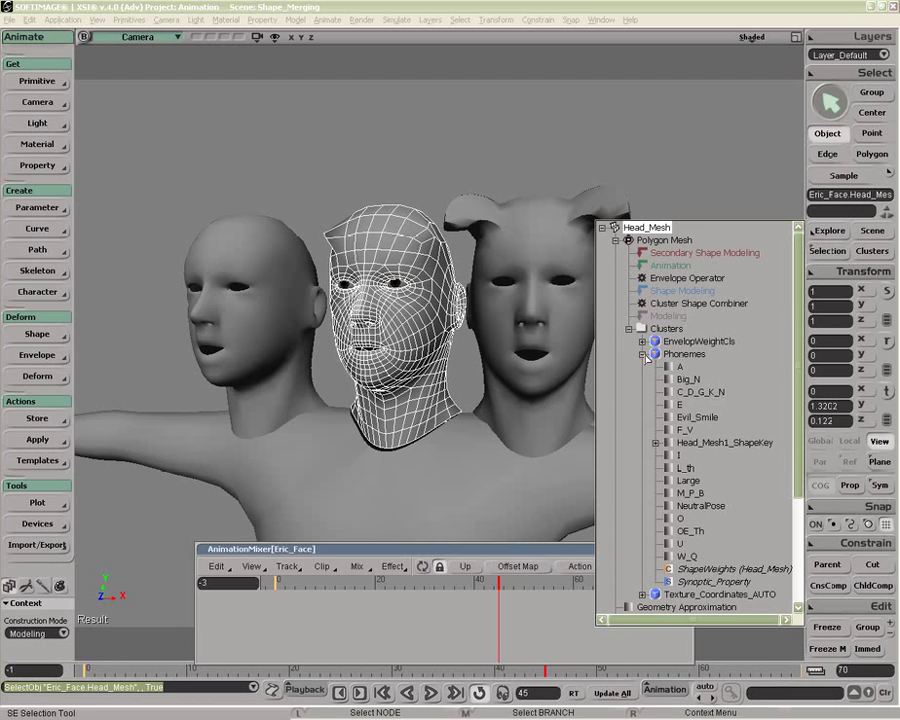
left_click(642, 354)
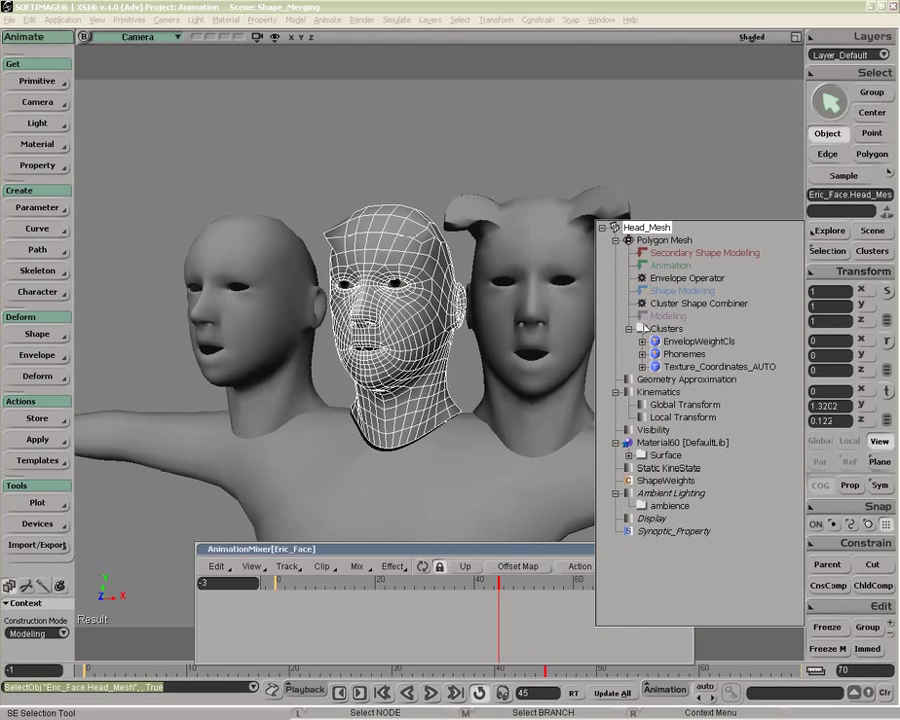
left_click(560, 261)
Step: Set the horned head's Extrude Op length to 2 and its Z rotation to 11.15
left_click(558, 253)
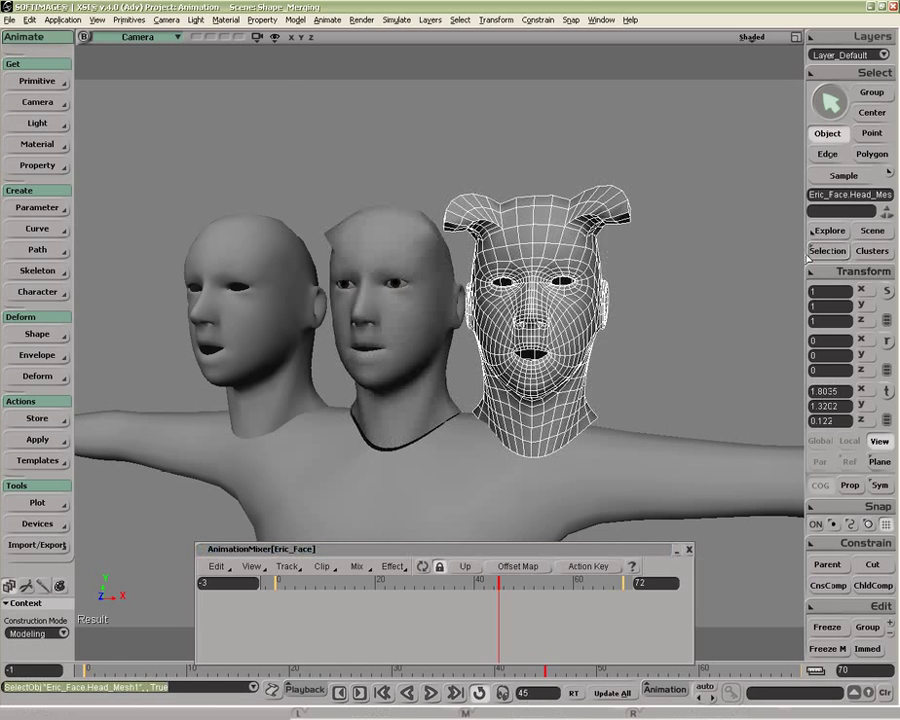
left_click(822, 252)
left_click(640, 303)
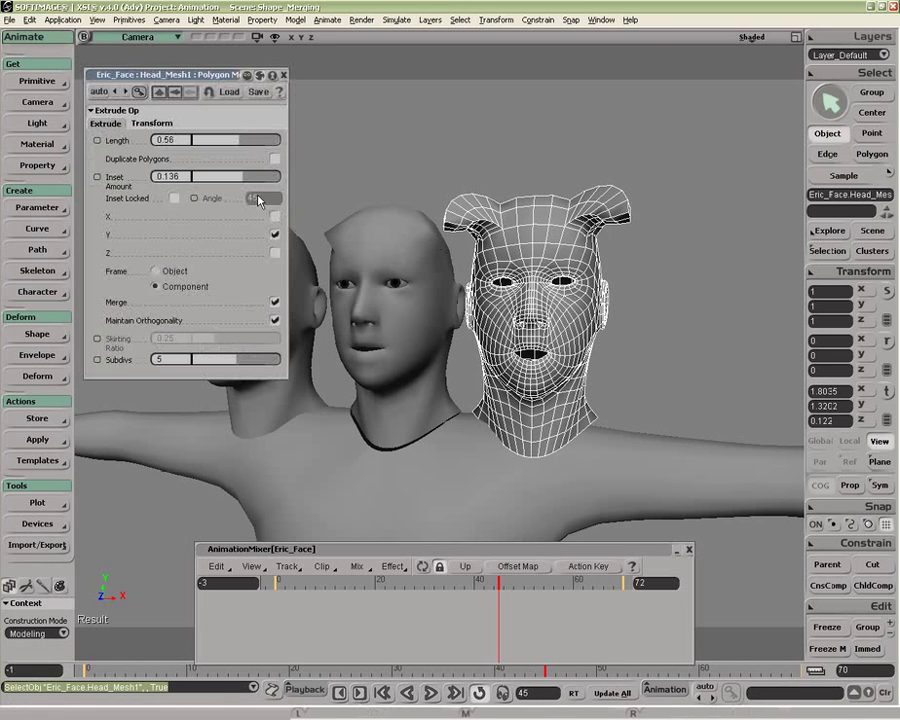
left_click_drag(241, 140, 247, 141)
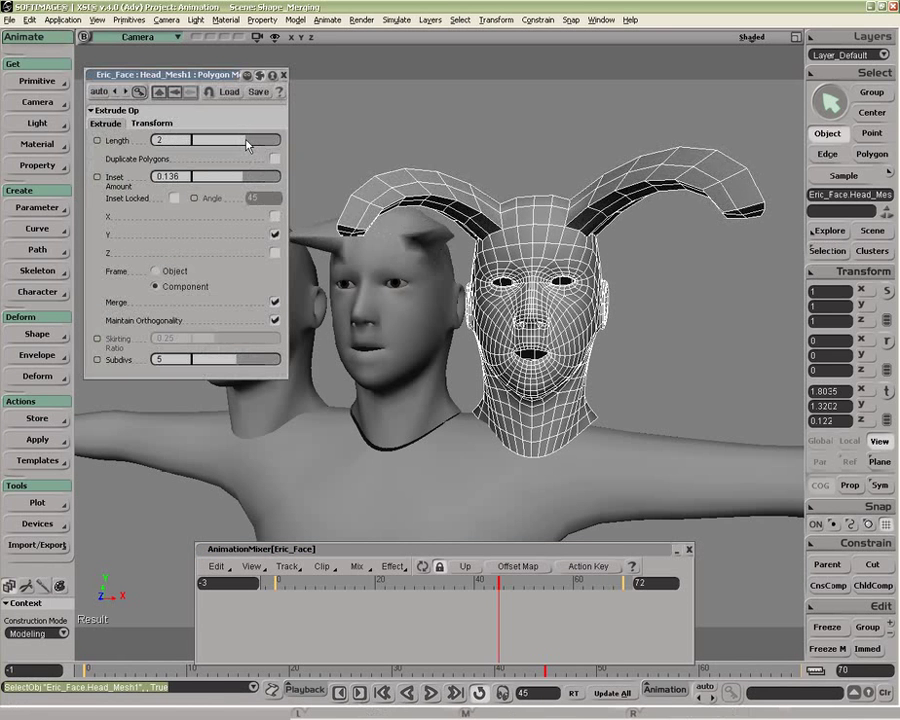
left_click(156, 124)
left_click_drag(233, 275, 240, 274)
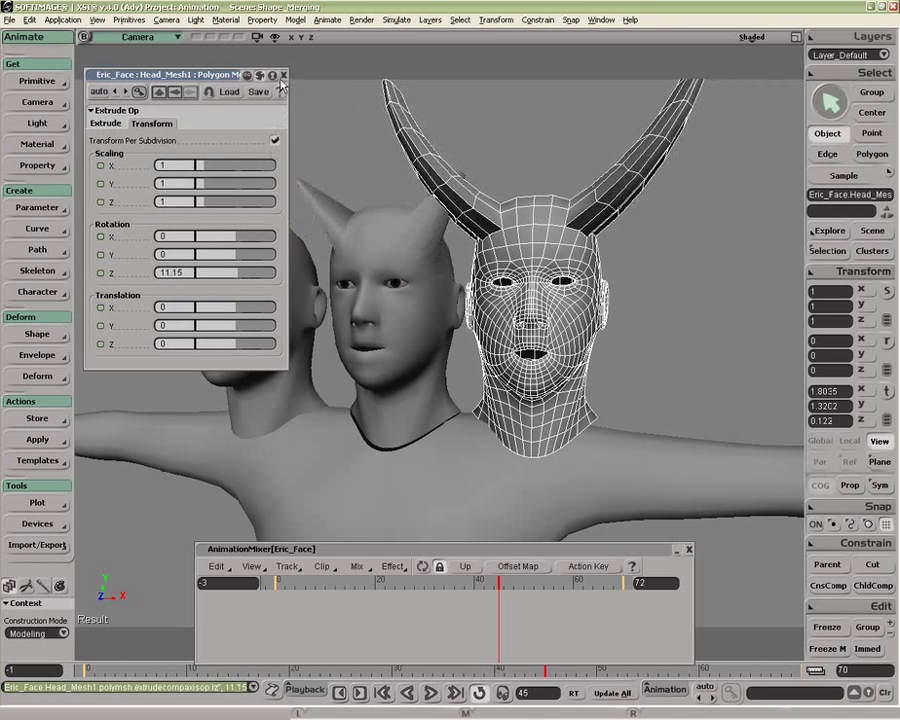
left_click(284, 75)
Step: Clear the middle head's existing edge selection and select the lengthwise edges of both its horns
left_click(405, 264)
key("o")
mouse_move(405, 266)
left_mouse_down()
mouse_move(410, 242)
mouse_move(396, 244)
left_mouse_up()
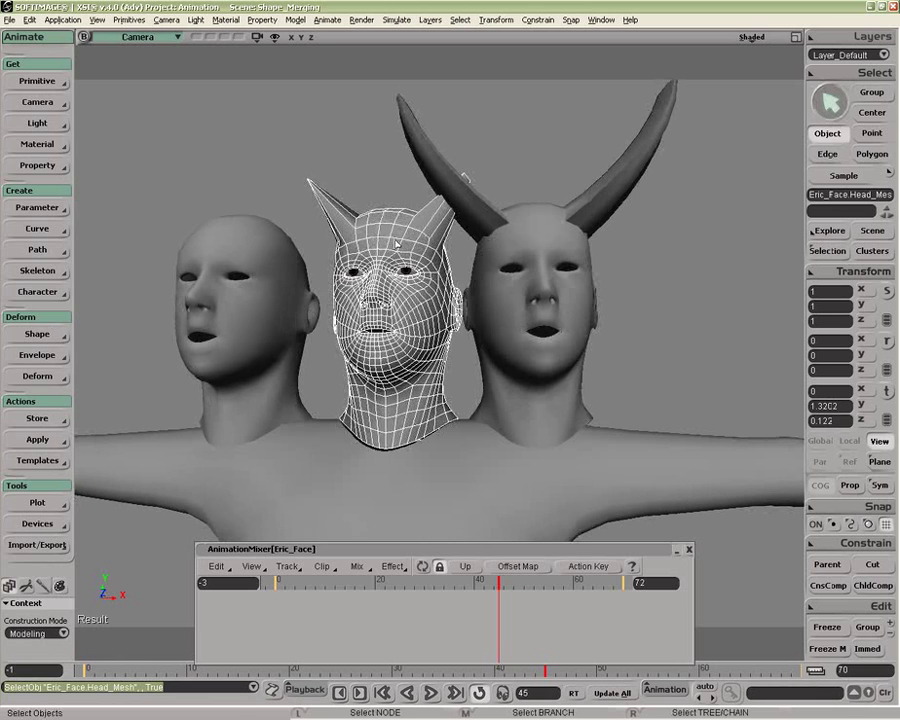
key("e")
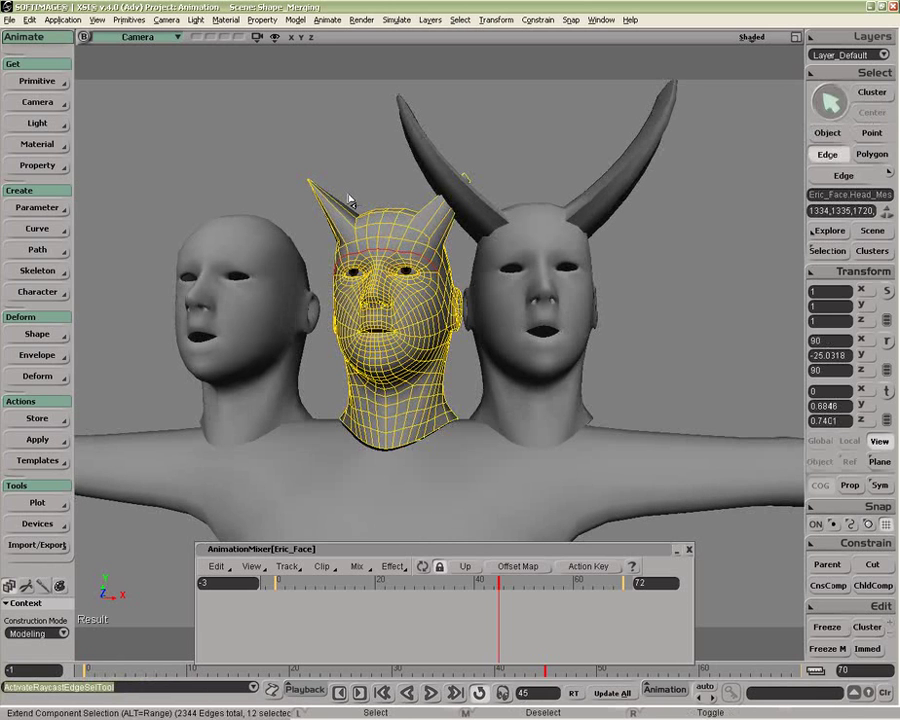
key("ctrl+shift+a")
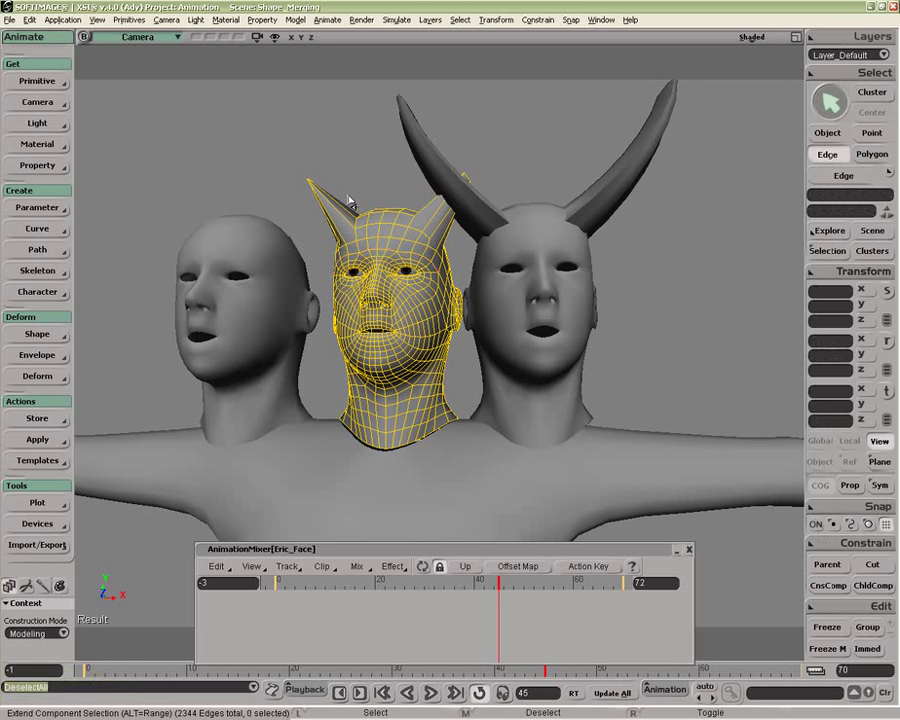
key("e")
left_click_drag(300, 208, 348, 201)
middle_click_drag(437, 263, 446, 240)
left_click_drag(433, 194, 468, 224)
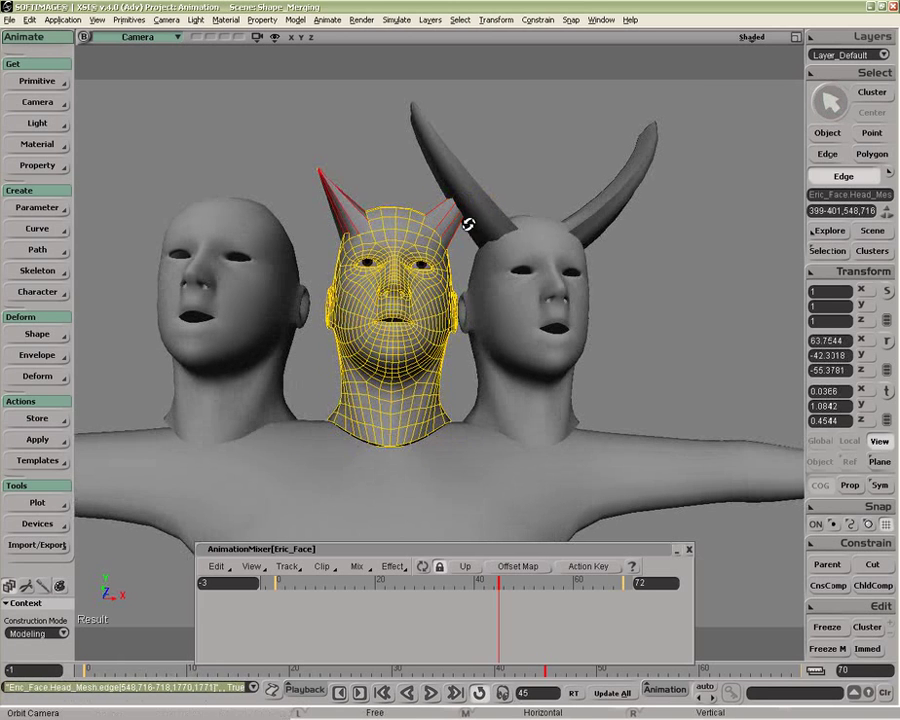
Step: Subdivide the selected horn edges of the middle head with 5 connected subdivisions and return to object selection
middle_click_drag(466, 221, 460, 229)
key("Insert")
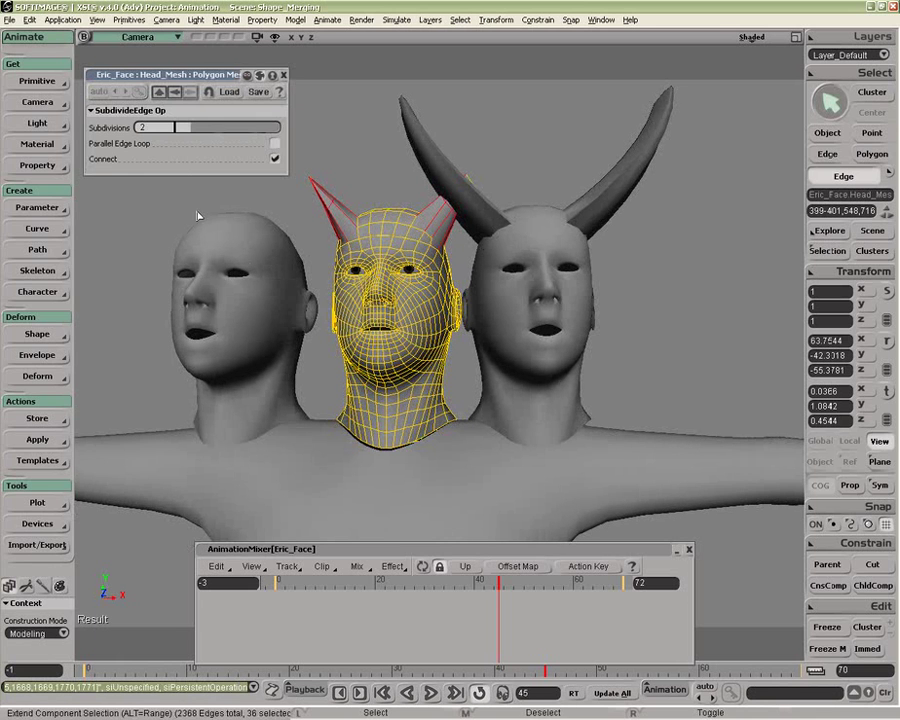
left_click_drag(193, 128, 236, 130)
key("o")
left_click_drag(356, 221, 364, 254)
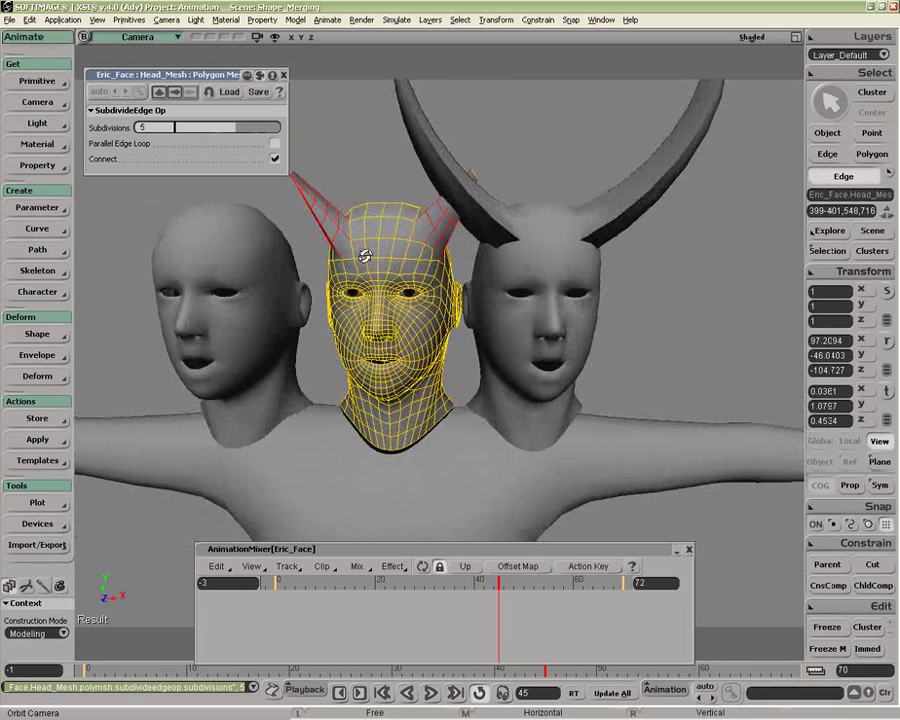
key("space")
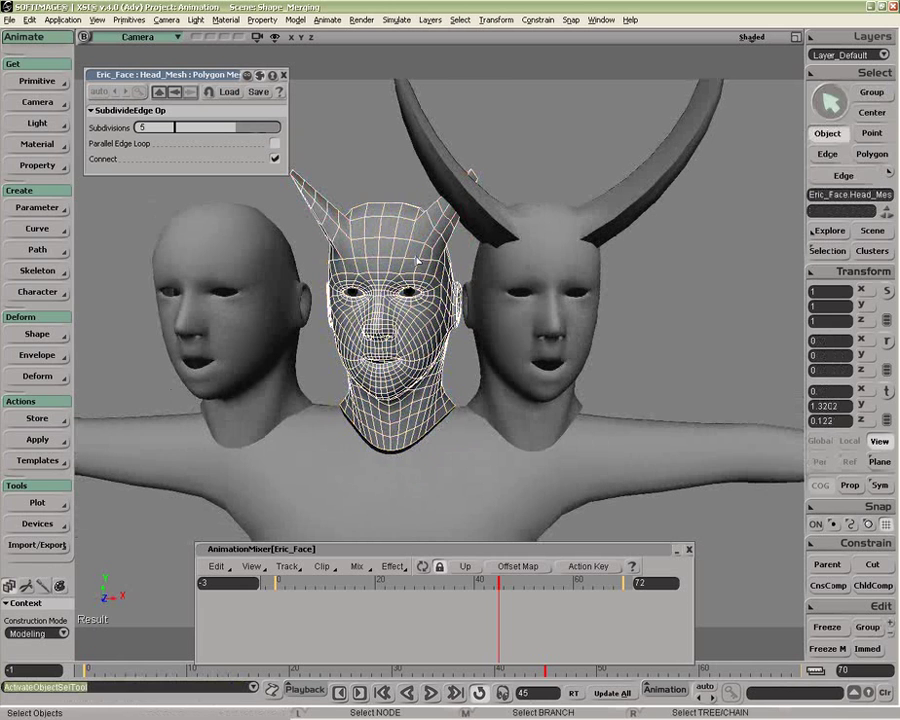
Step: Add the left hornless head to the middle head as a live shape key in object reference mode
left_click(827, 251)
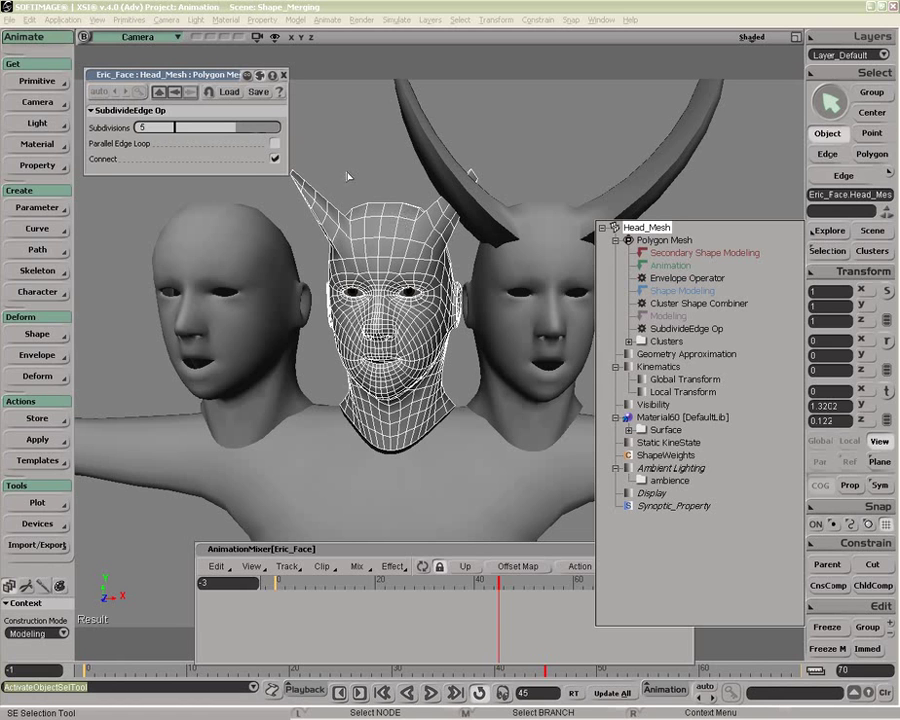
left_click(38, 335)
left_click(143, 363)
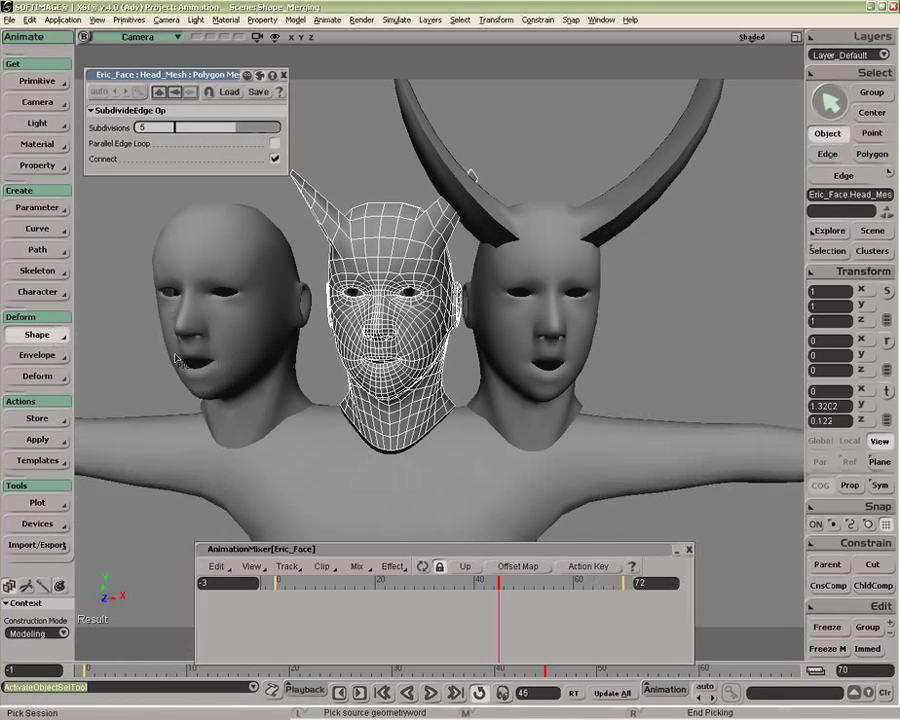
left_click(136, 315)
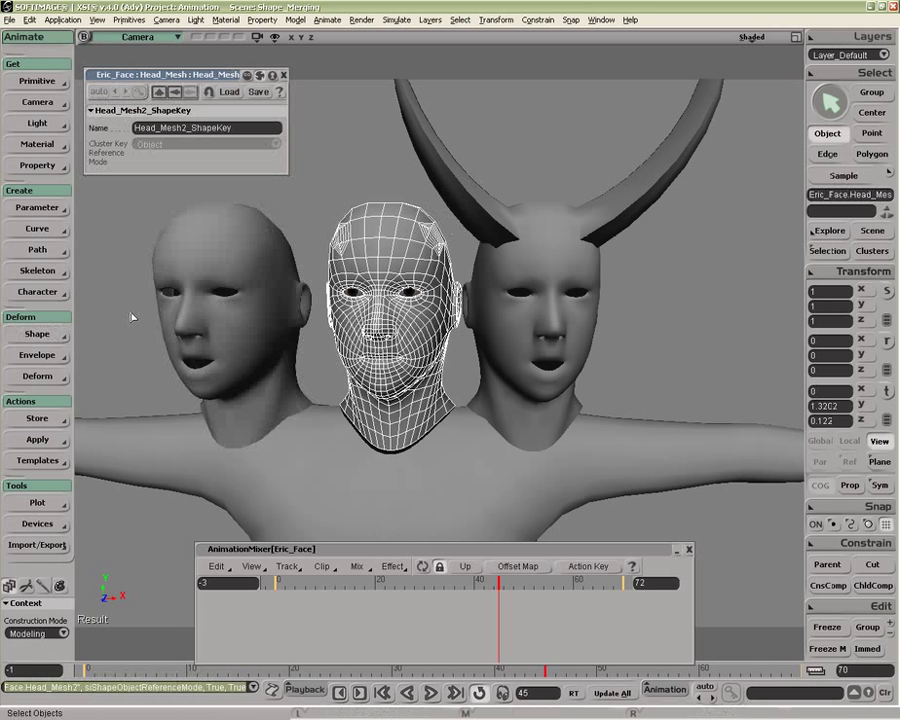
Step: Examine the middle head's horn area up close from another angle, keeping that head selected
key("o")
mouse_move(302, 306)
left_mouse_down()
mouse_move(267, 309)
mouse_move(279, 307)
mouse_move(302, 329)
left_mouse_up()
key("p")
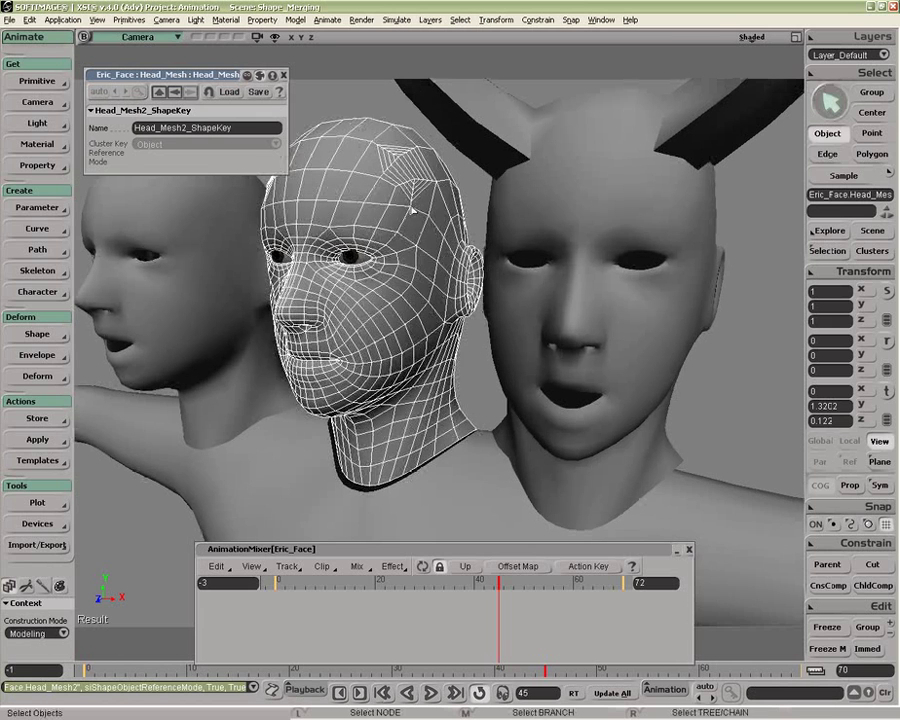
key("z")
left_click_drag(411, 213, 427, 233)
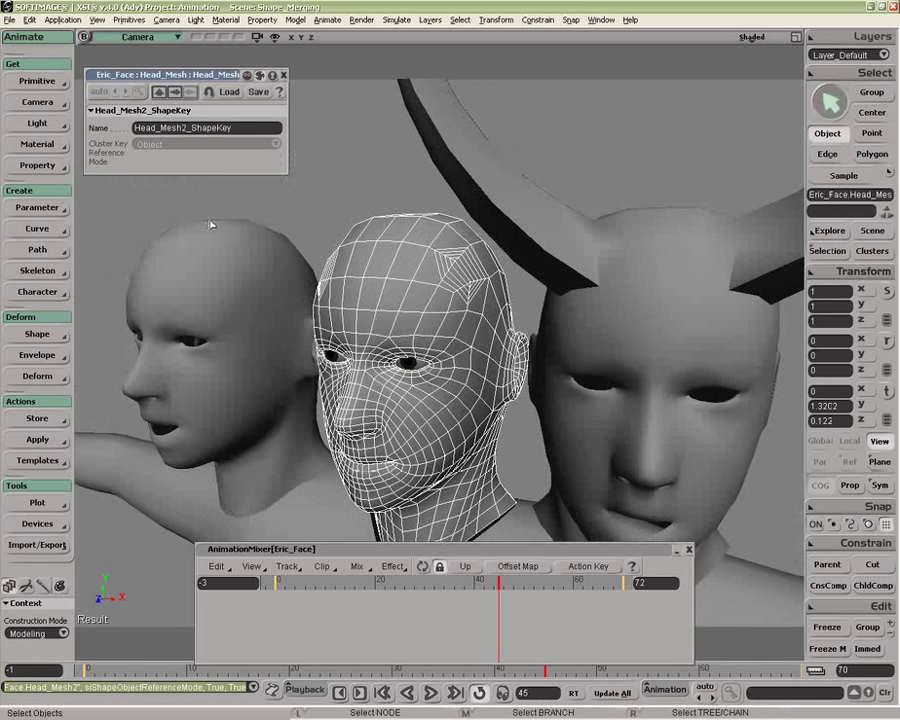
left_click(260, 293)
left_click(409, 286)
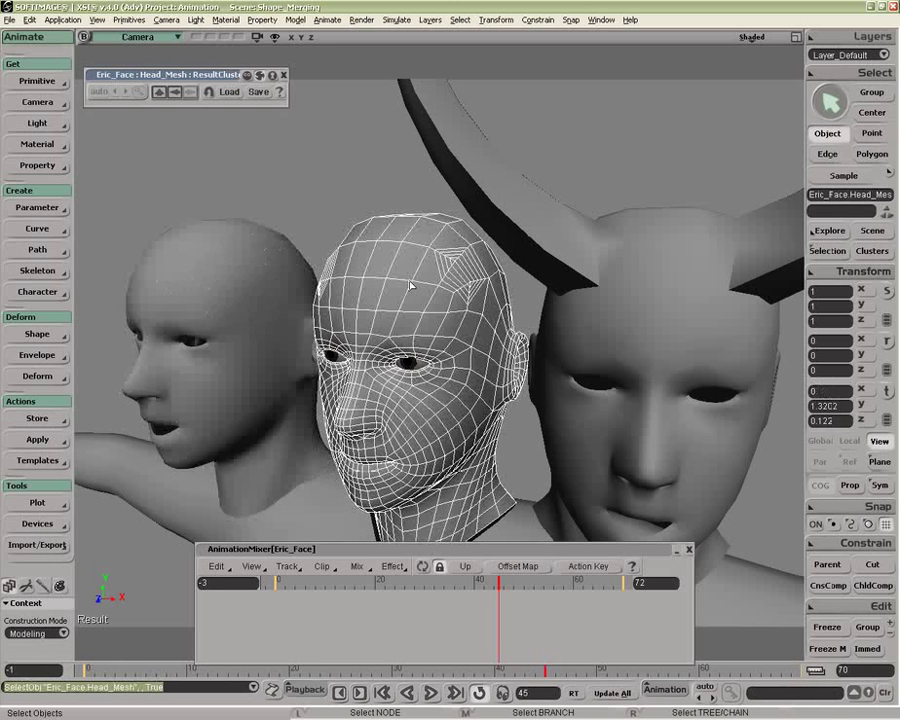
Step: Refresh the Animation Mixer for the middle head and open its shape weights, widening the editor to expose the mix weight sliders
left_click(422, 567)
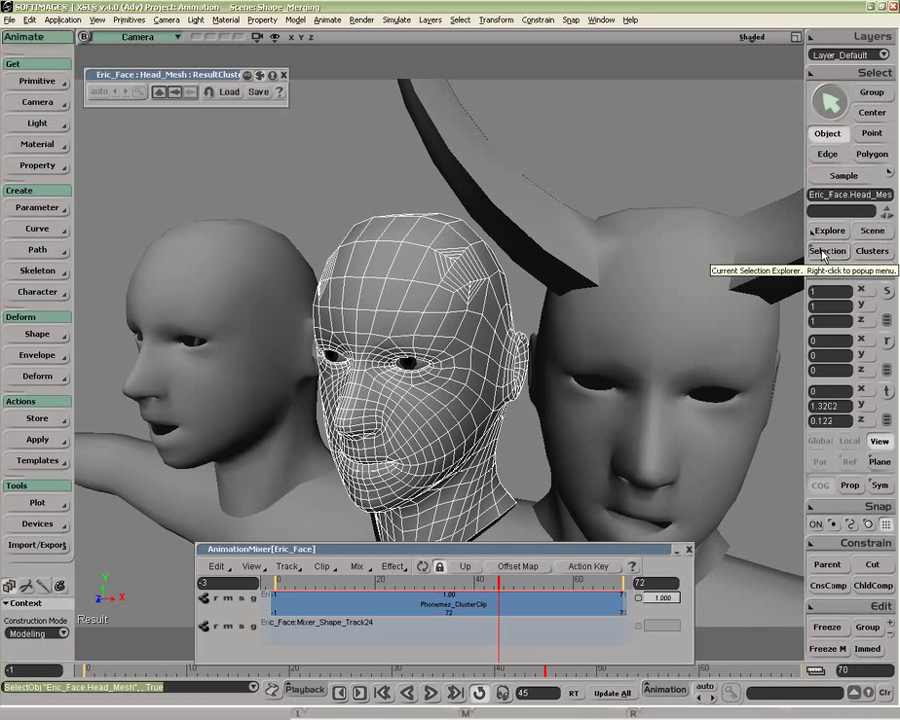
left_click(50, 335)
left_click(130, 640)
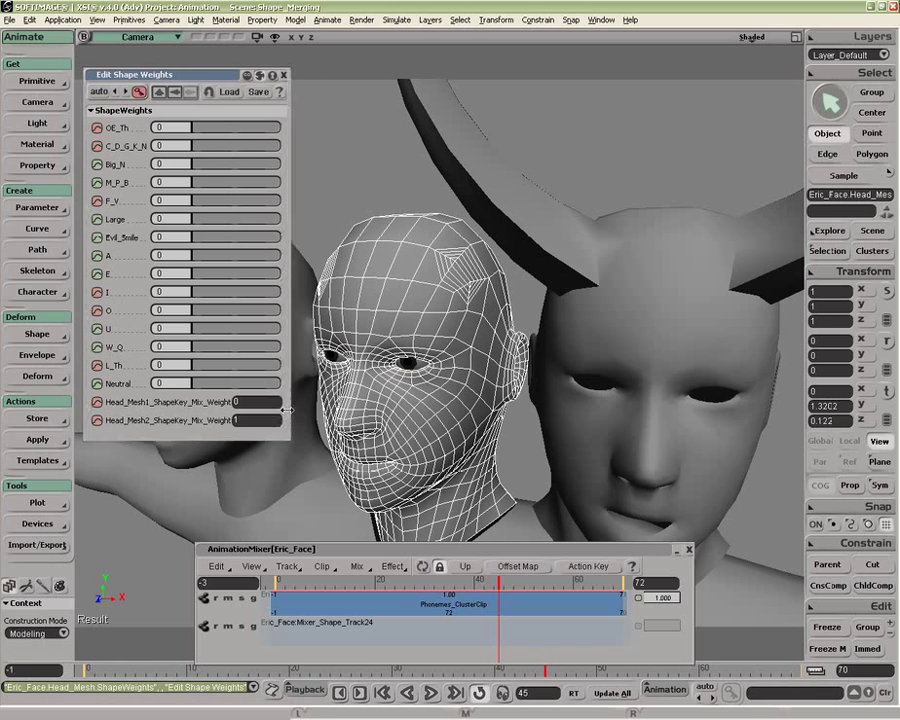
left_click_drag(287, 410, 324, 404)
left_click_drag(240, 74, 170, 54)
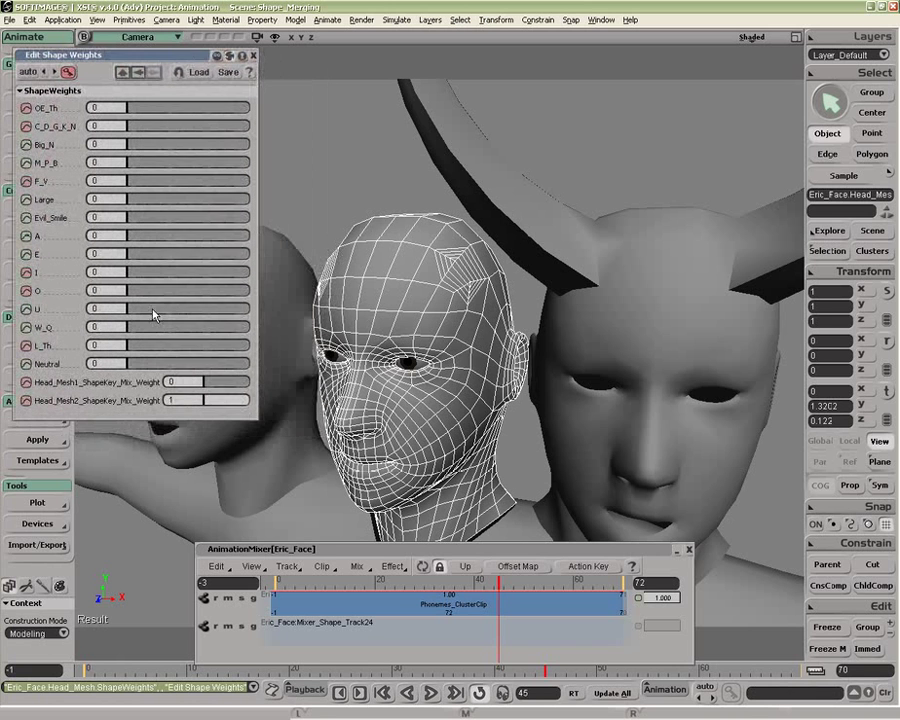
Step: Try different Head_Mesh1_ShapeKey mix weights to grow the horns, settling on 0.313
left_click_drag(209, 382, 256, 396)
key("z")
left_click_drag(333, 366, 389, 349)
mouse_move(237, 380)
left_mouse_down()
mouse_move(213, 386)
mouse_move(241, 394)
mouse_move(213, 393)
mouse_move(244, 396)
mouse_move(224, 395)
left_mouse_up()
Step: Blend facial shapes over the horned head with W_Q at 0.595, Large at 1 and Evil_Smile at 0.185
left_click_drag(150, 333, 200, 327)
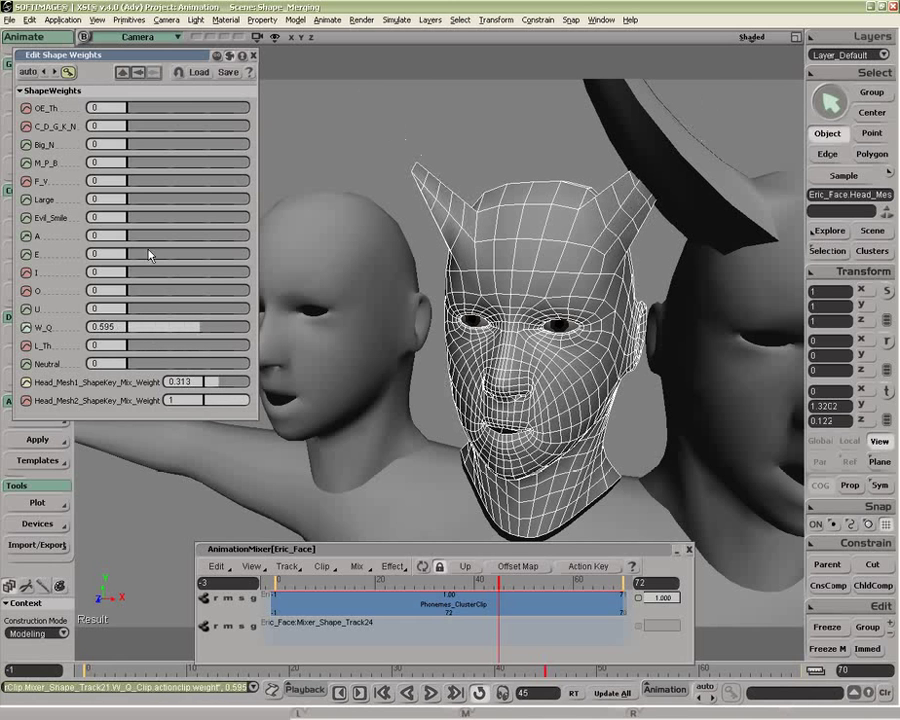
left_click_drag(140, 200, 295, 207)
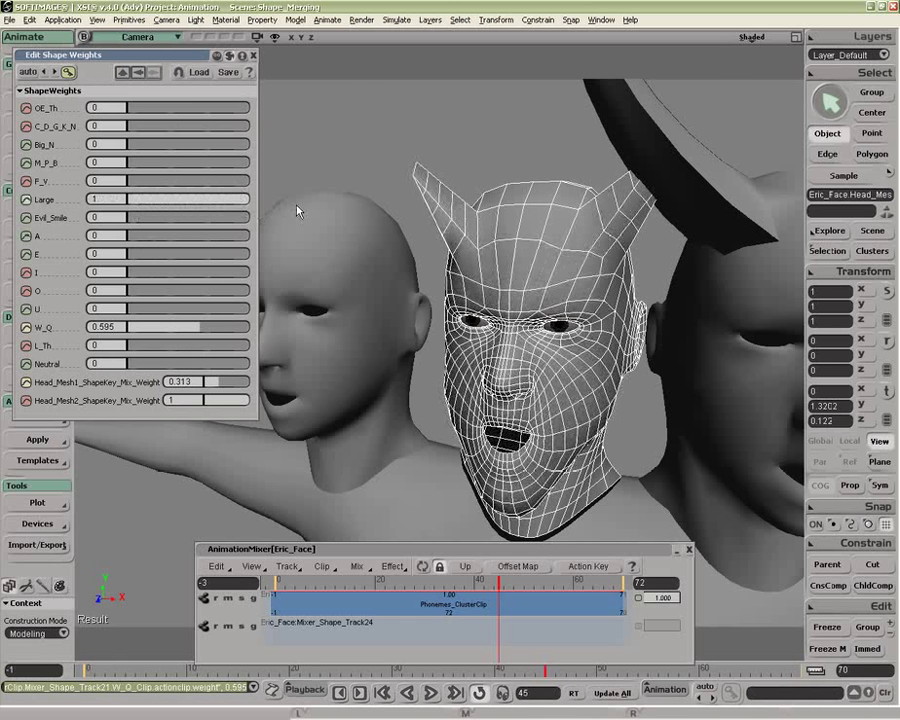
left_click_drag(130, 217, 152, 239)
key("z")
left_click_drag(506, 518, 514, 431)
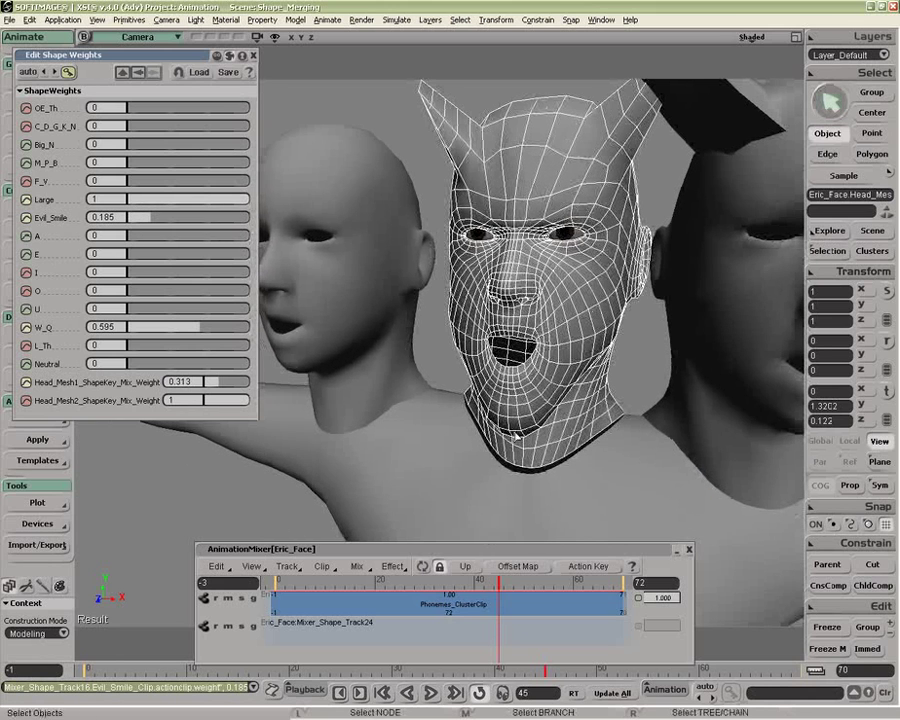
Step: Insert the E shape as a clip starting at frame 22 on Mixer_Shape_Track24
right_click(395, 647)
left_click(425, 466)
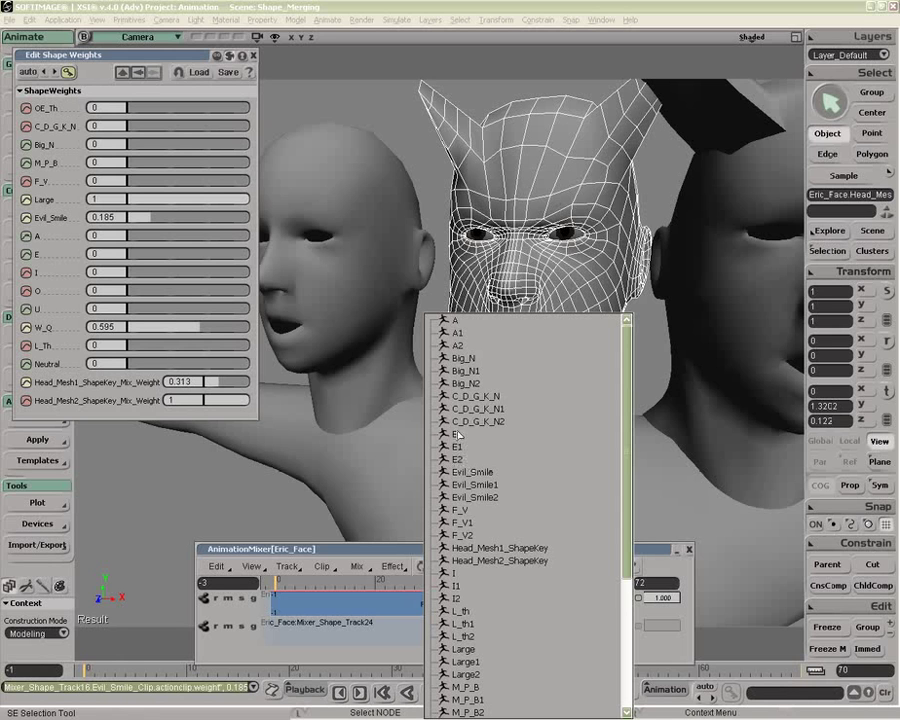
left_click(457, 435)
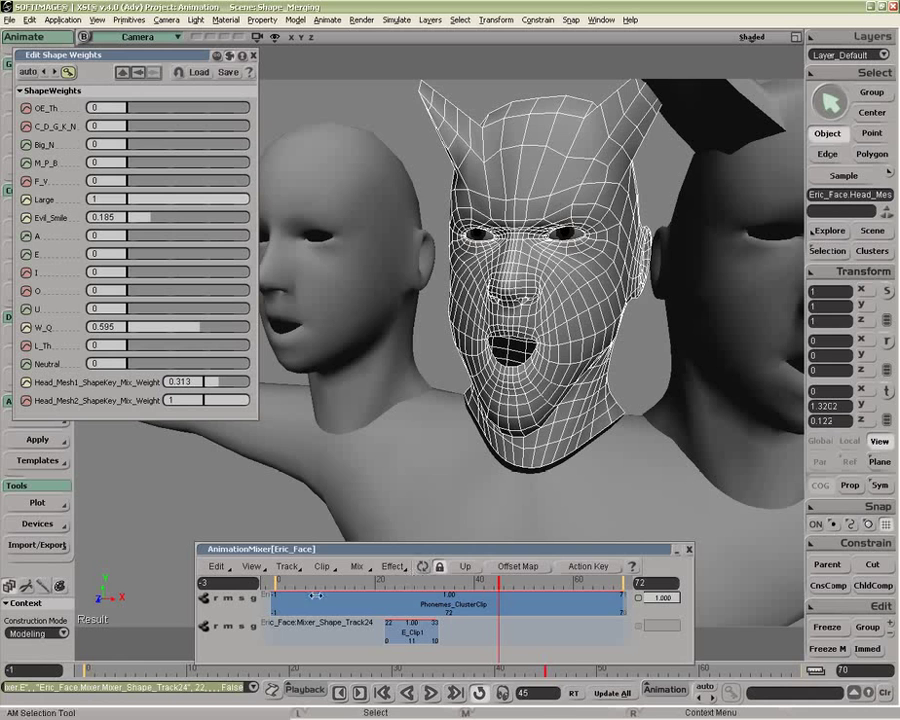
Step: Mute the Phonemes cluster track, go to frame 27 to check the E clip at full weight, and close the shape weights editor
left_click(229, 600)
left_click(410, 586)
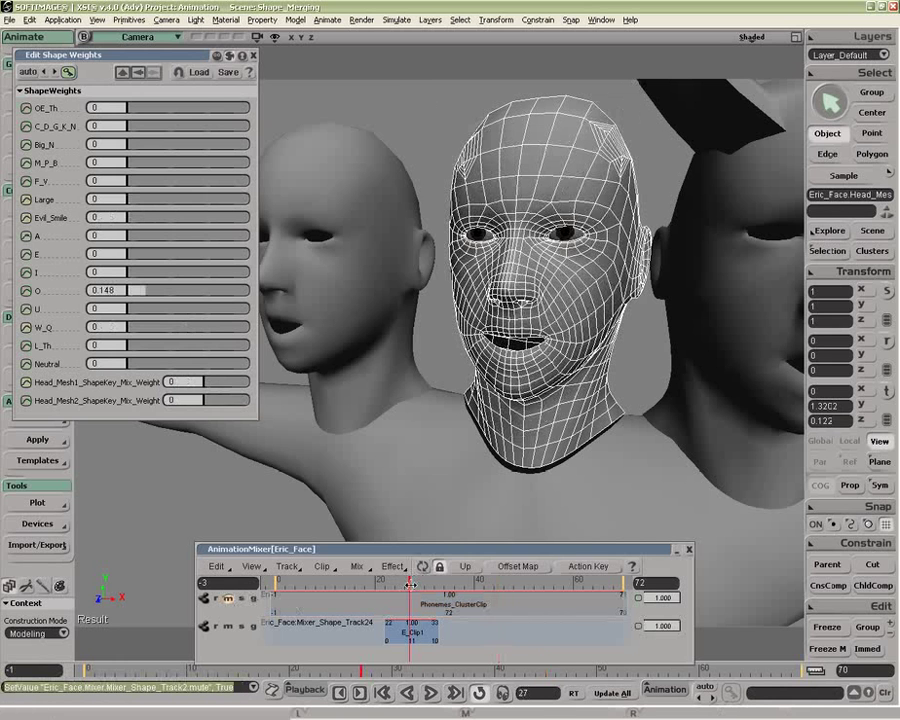
left_click_drag(672, 628, 694, 627)
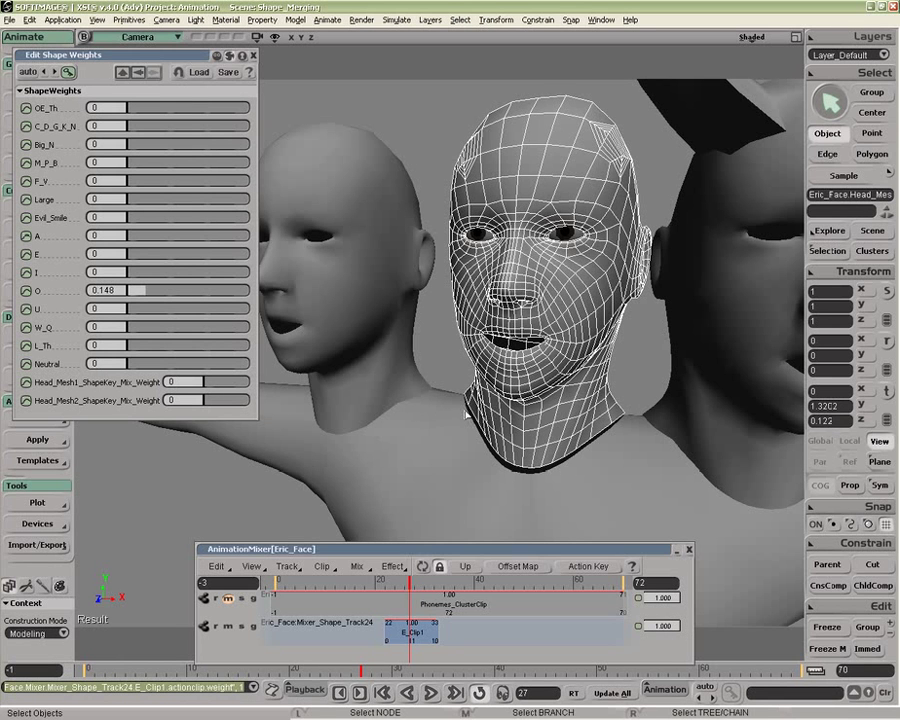
key("z")
left_click_drag(478, 438, 430, 350)
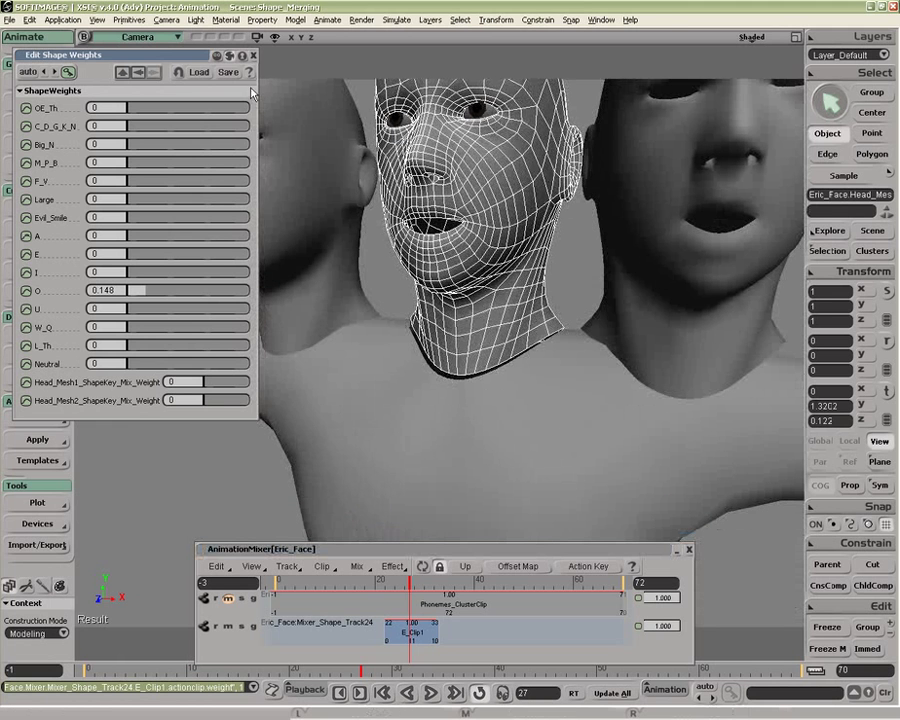
left_click(253, 55)
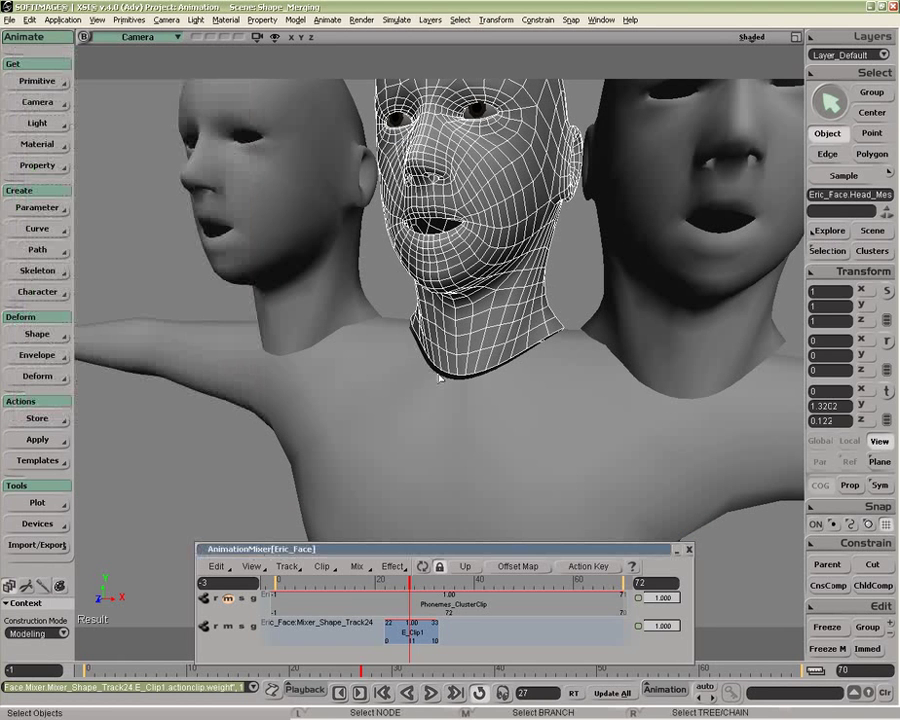
Step: Merge the middle head and the body into one polygon mesh
key("z")
left_click_drag(457, 428, 452, 449)
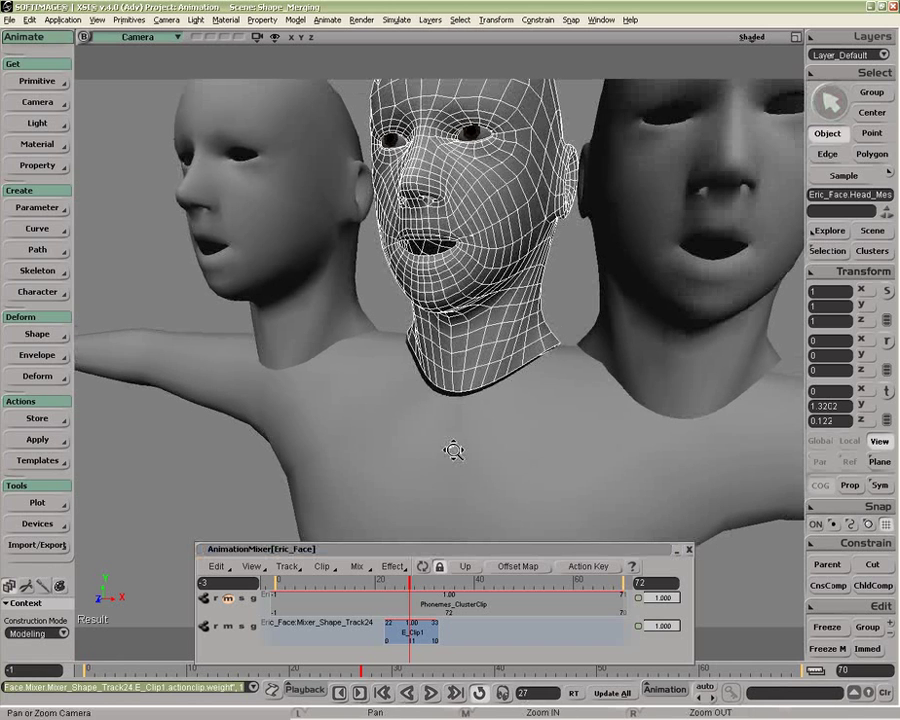
left_click(458, 464, "ctrl")
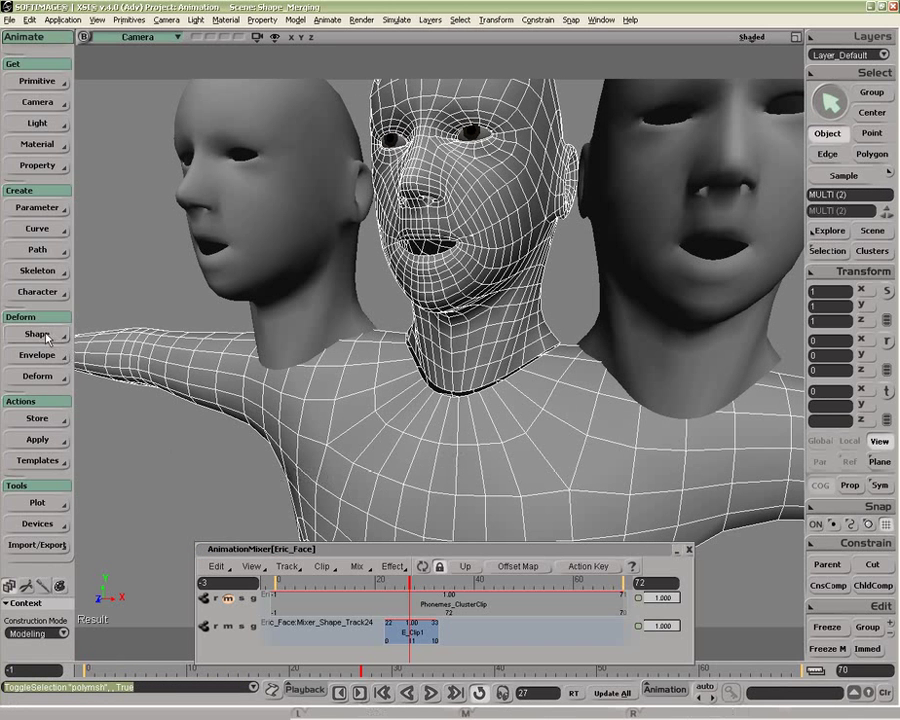
key("1")
left_click(36, 252)
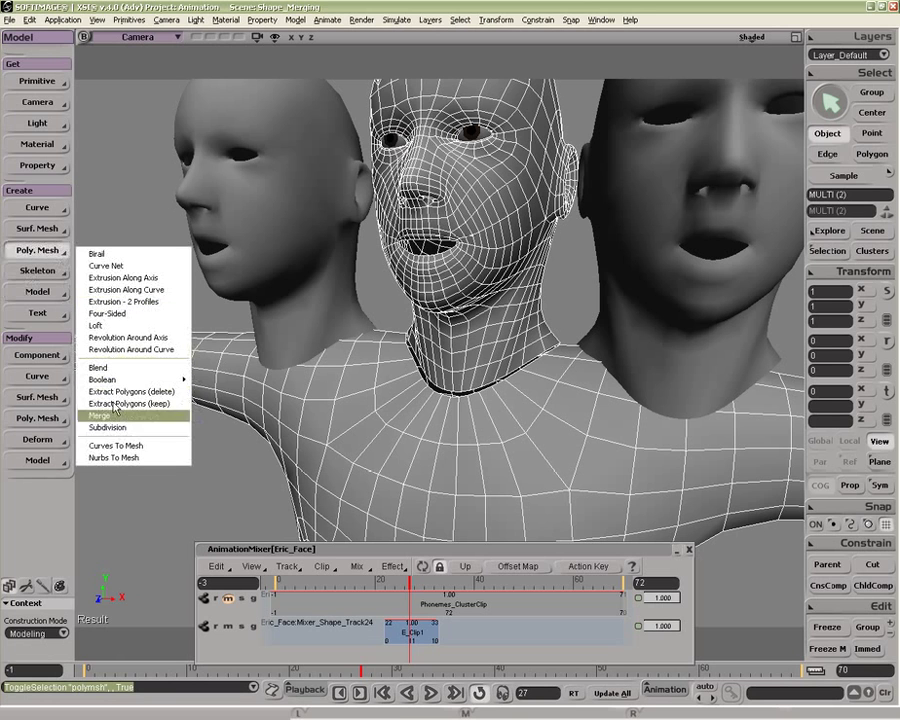
left_click(168, 468)
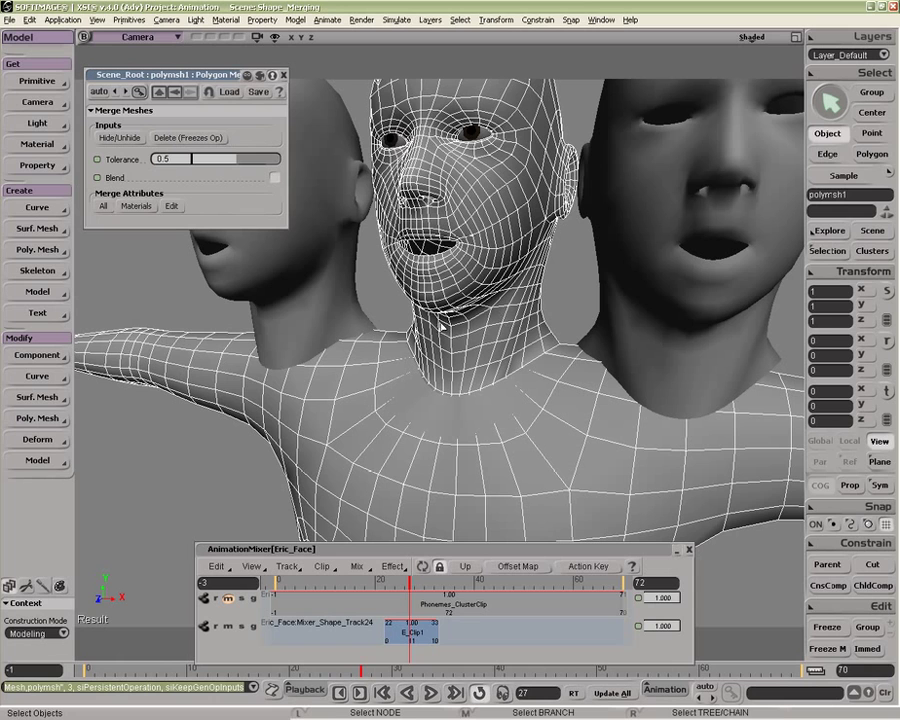
Step: Merge all attributes of the source meshes into the merged mesh and scrub the mixer timeline, ending on frame 27
left_click(103, 207)
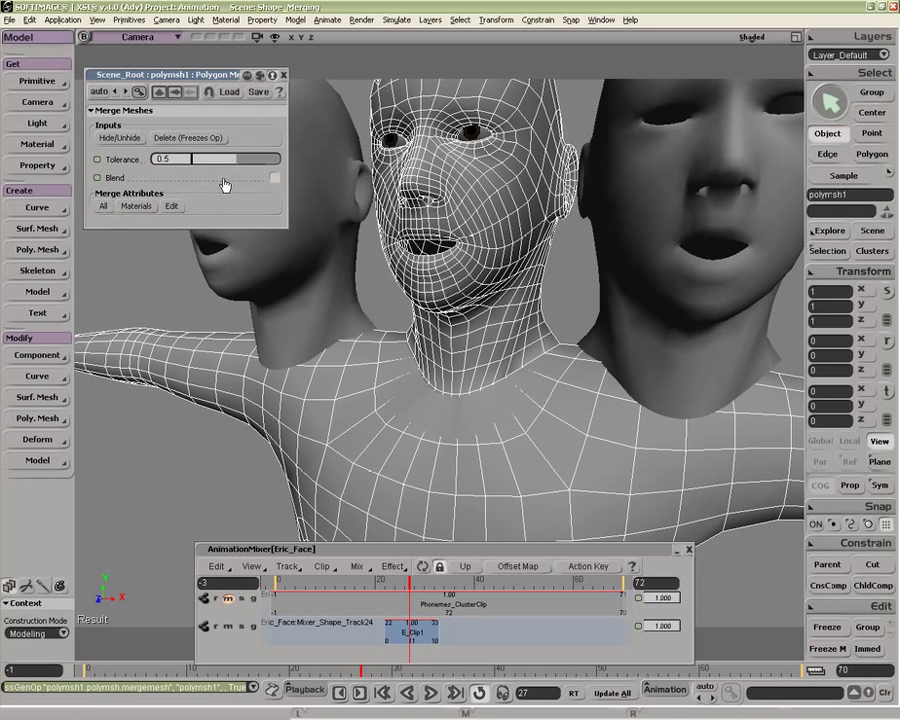
left_click_drag(218, 78, 212, 95)
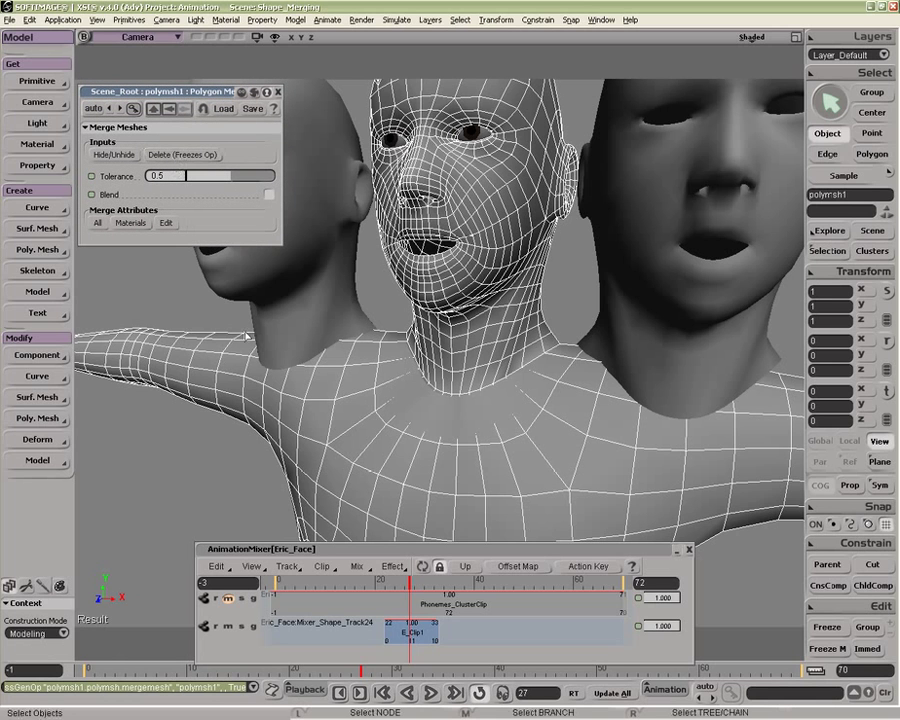
left_click(313, 586)
left_click_drag(313, 586, 409, 597)
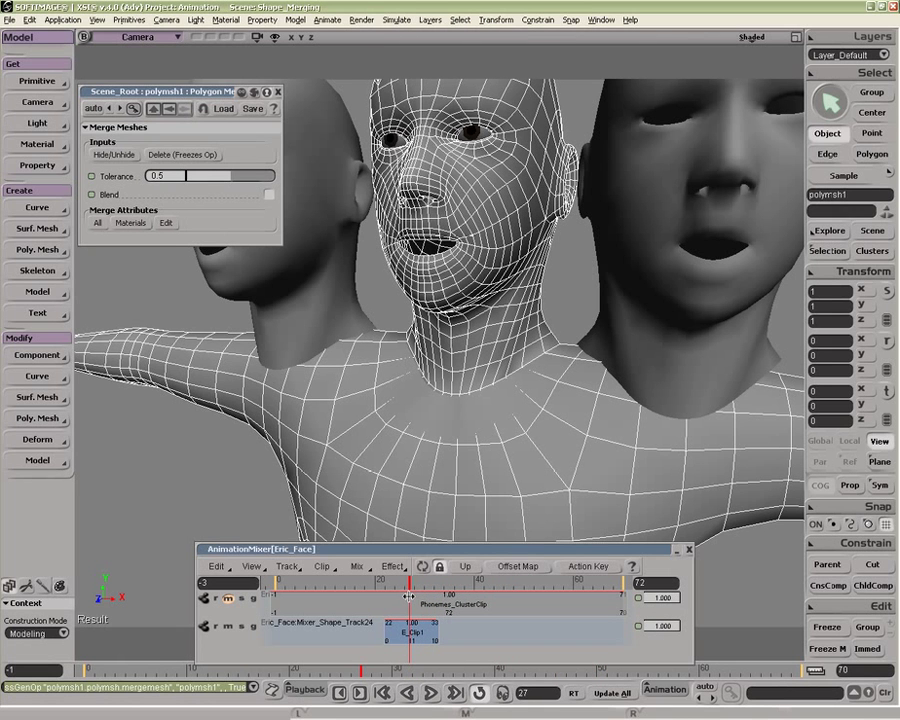
Step: Delete the merge operator's input meshes, freezing the merge, and inspect the joined mesh
left_click(181, 156)
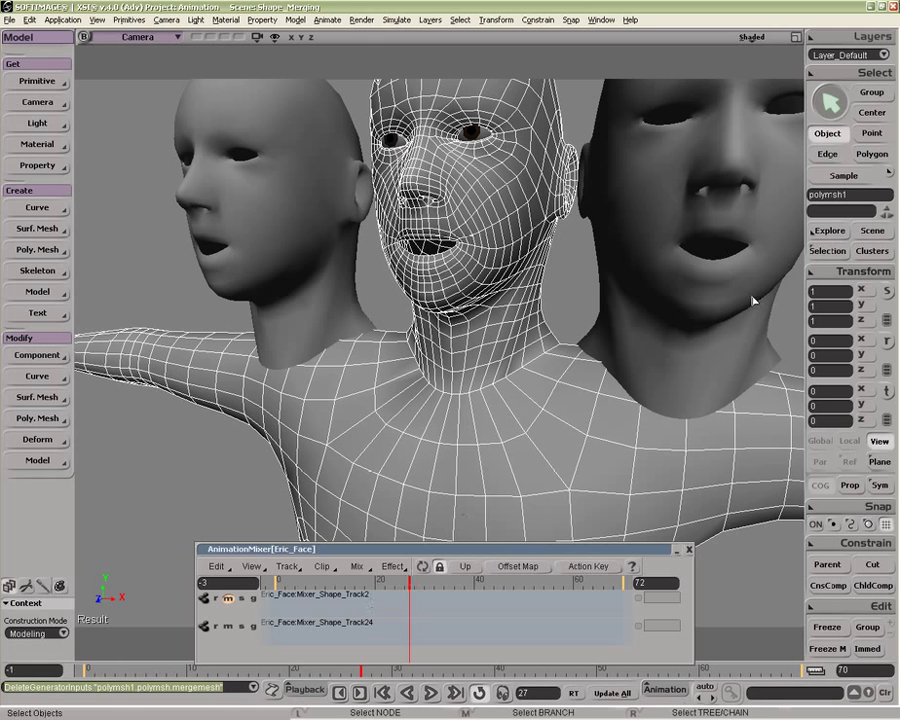
key("z")
left_click_drag(517, 285, 491, 362)
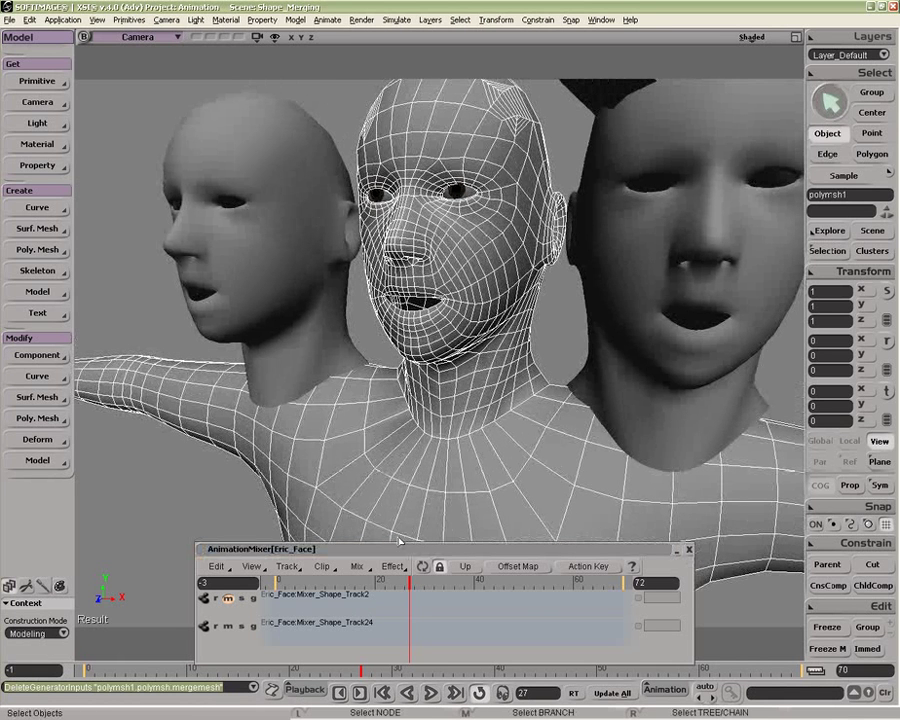
Step: Review the shape sources left in Eric_Face, switch the Animation Mixer to the merged mesh's Scene_Root and add a shape track
right_click(355, 607)
left_click(404, 448)
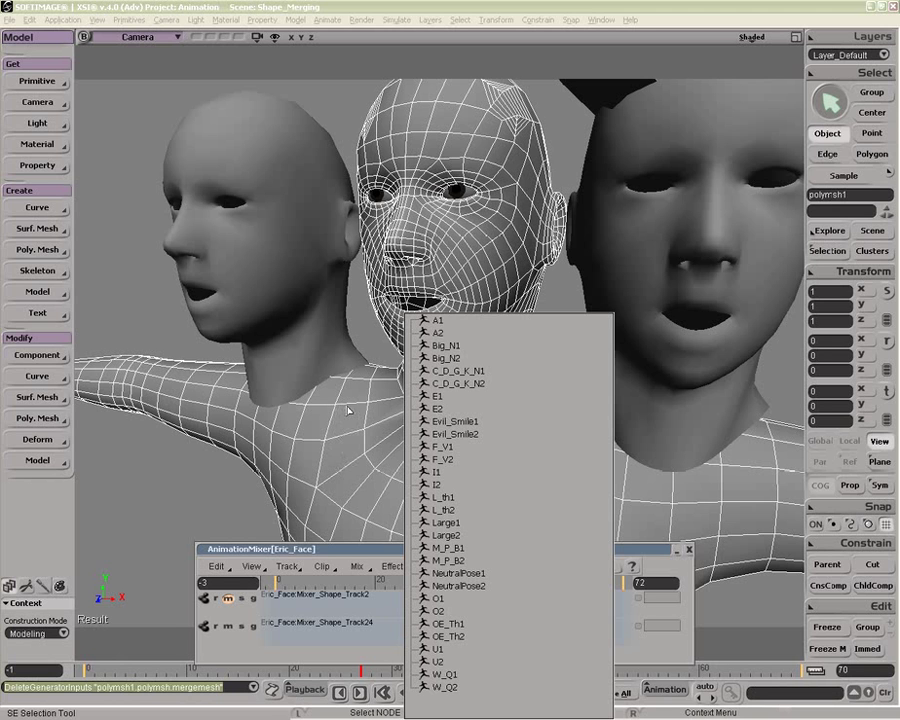
left_click(342, 549)
left_click(423, 566)
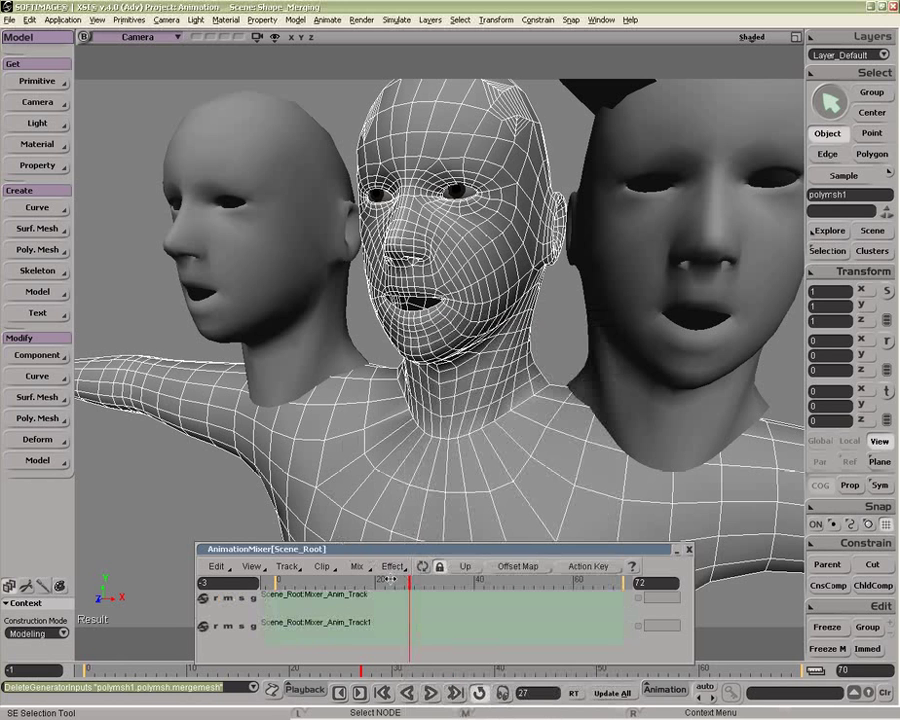
key("shift+s")
Step: Insert the A shape on the new shape track, move its clip to start at frame 19, and preview it at frame 25
right_click(328, 651)
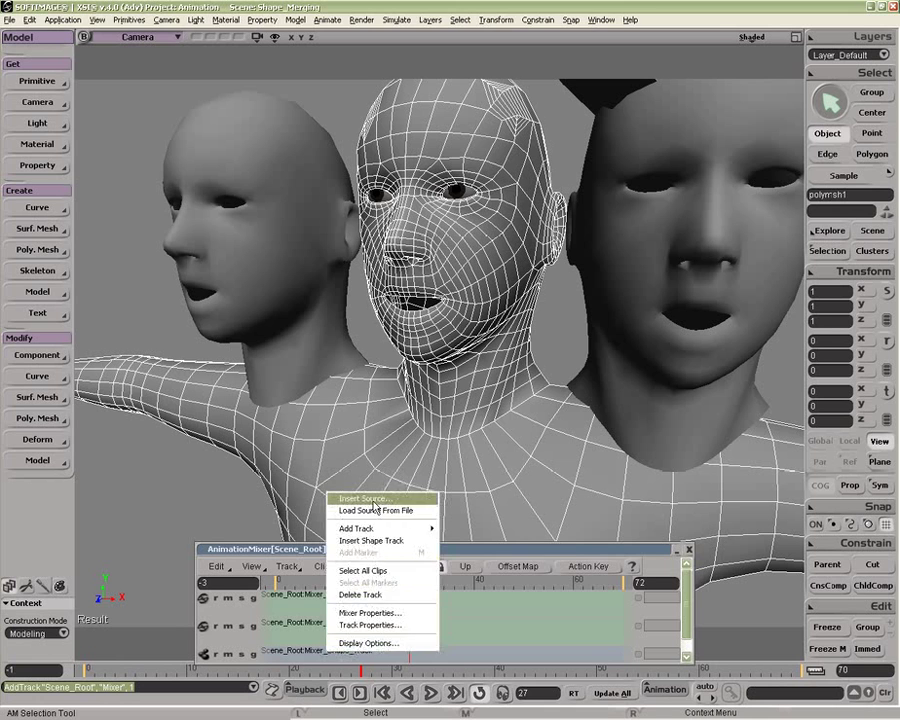
left_click(375, 499)
left_click(407, 322)
left_click_drag(352, 548, 343, 465)
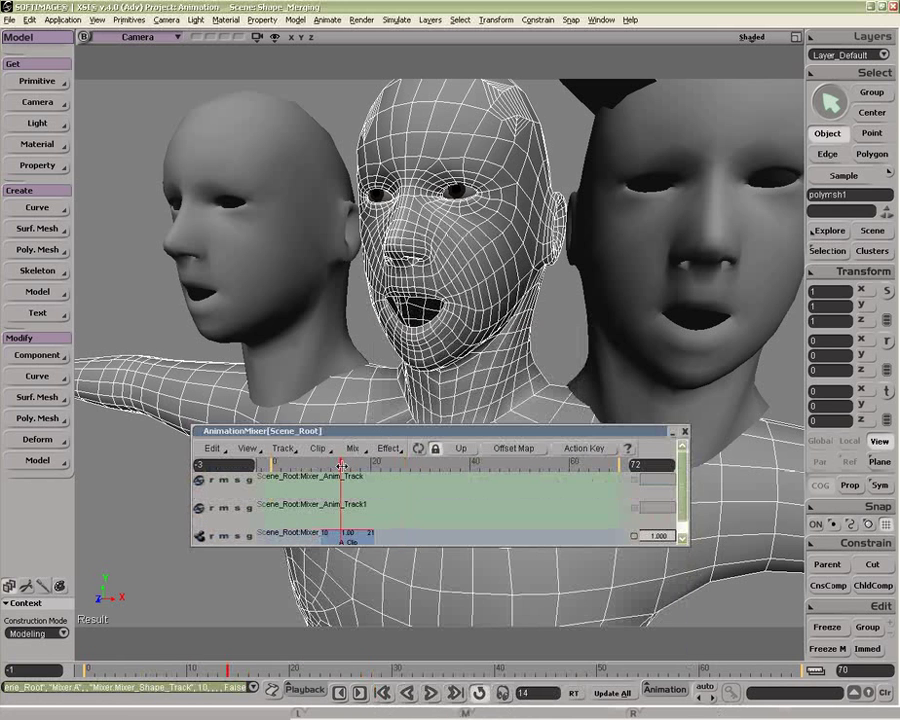
left_click_drag(354, 537, 399, 537)
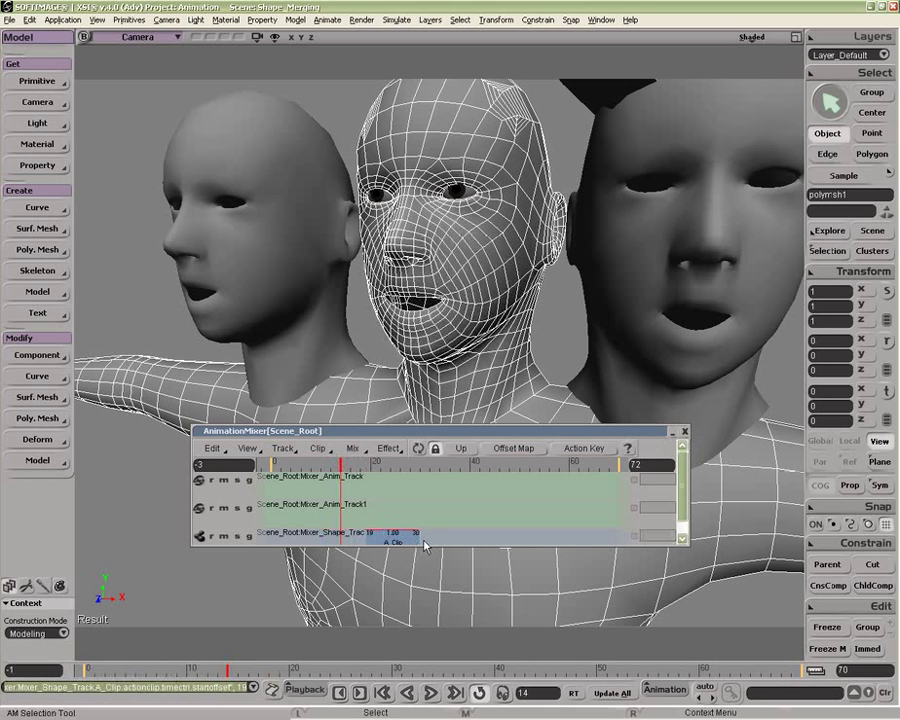
left_click(396, 465)
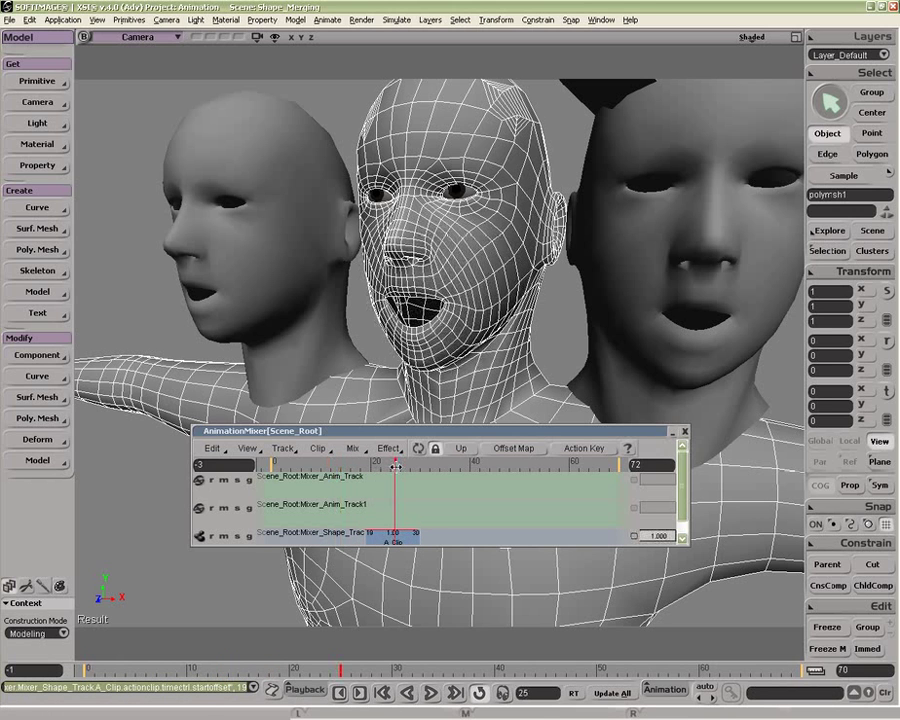
Step: Delete the A clip from the shape track, reselect the merged mesh and enlarge the Animation Mixer
left_click(392, 537)
key("Delete")
left_click(464, 340)
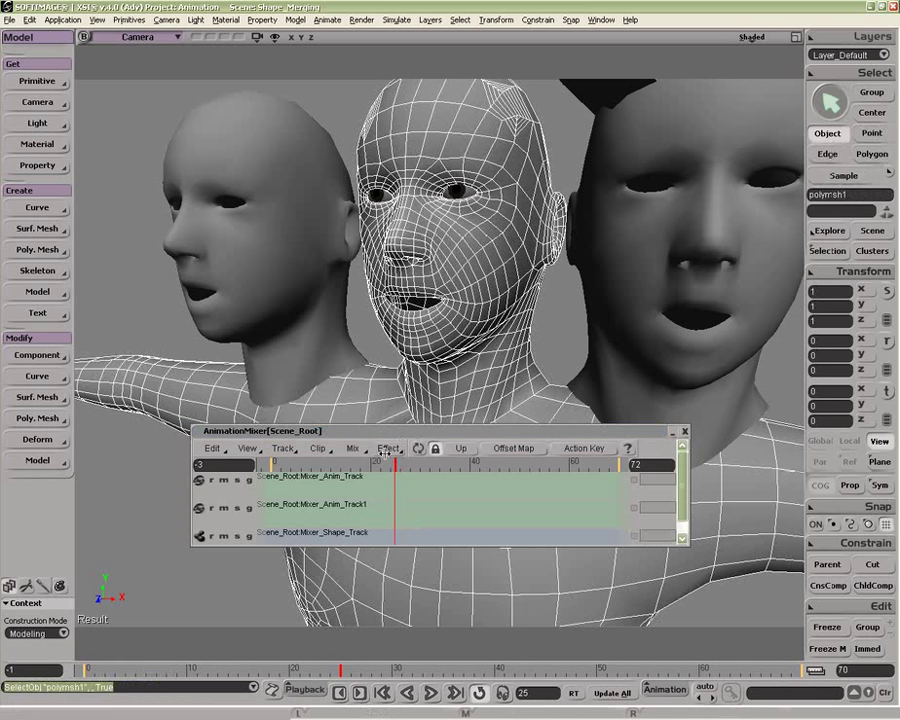
left_click_drag(401, 568, 401, 589)
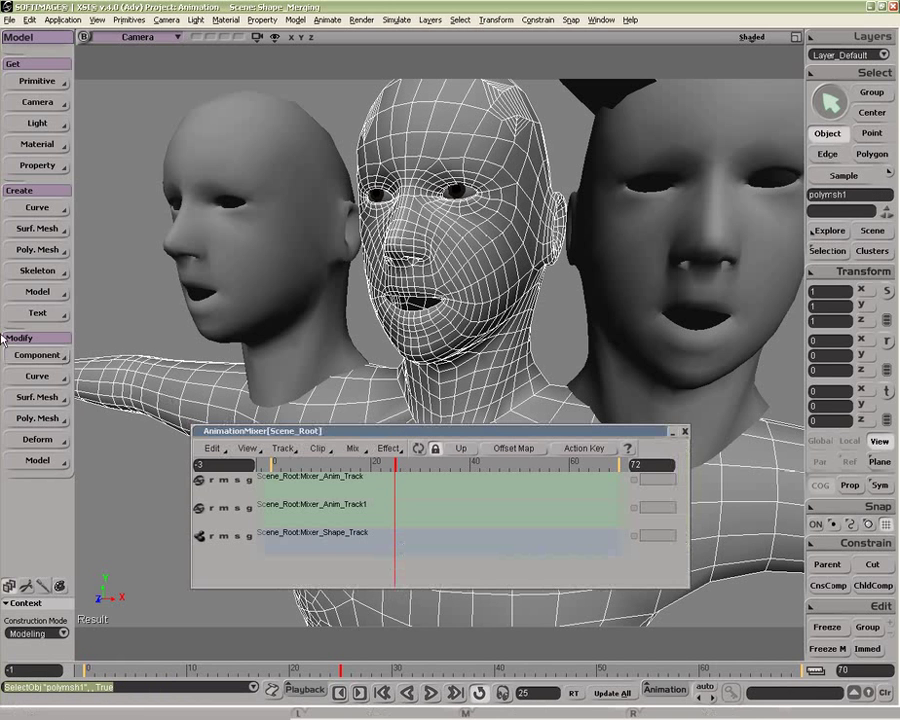
Step: Find the A shape key in the merged mesh's Phonemes cluster using an explorer and apply it at frame 25
key("8")
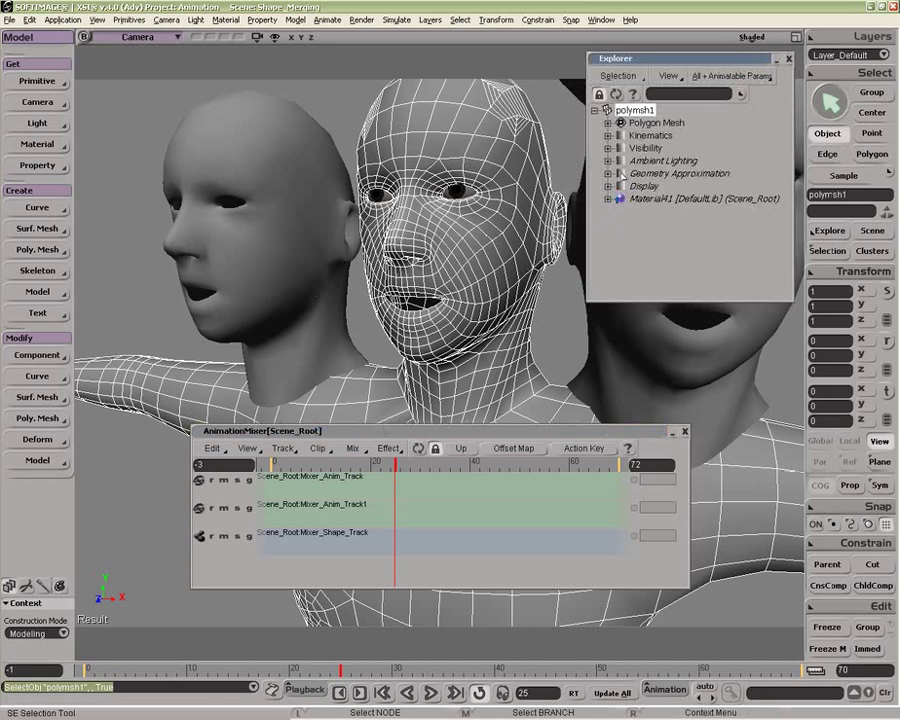
left_click(608, 122)
left_click(621, 135)
left_click(634, 148)
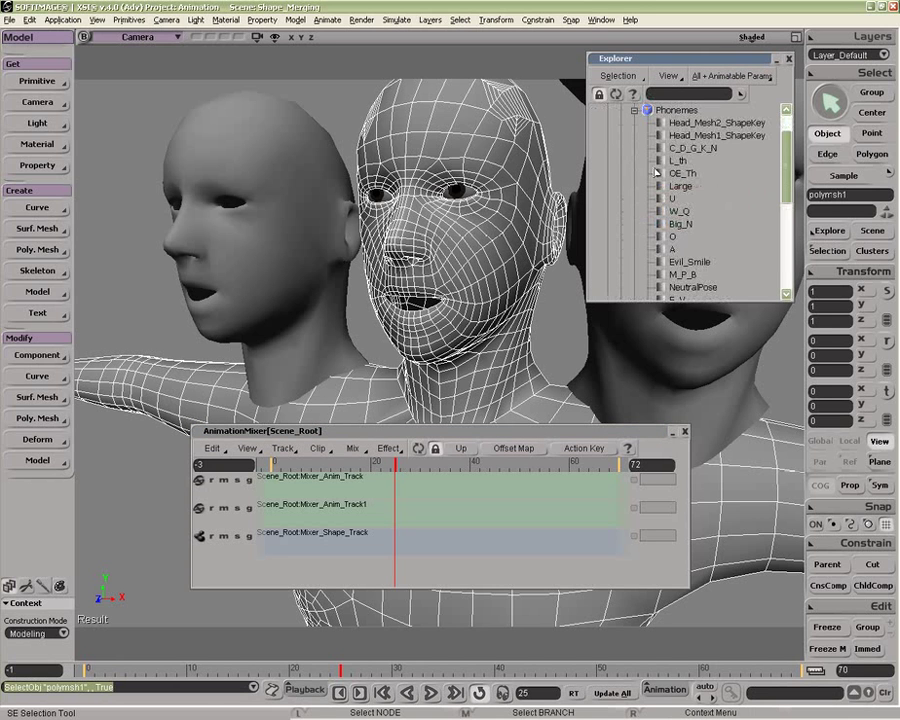
left_click_drag(767, 302, 768, 367)
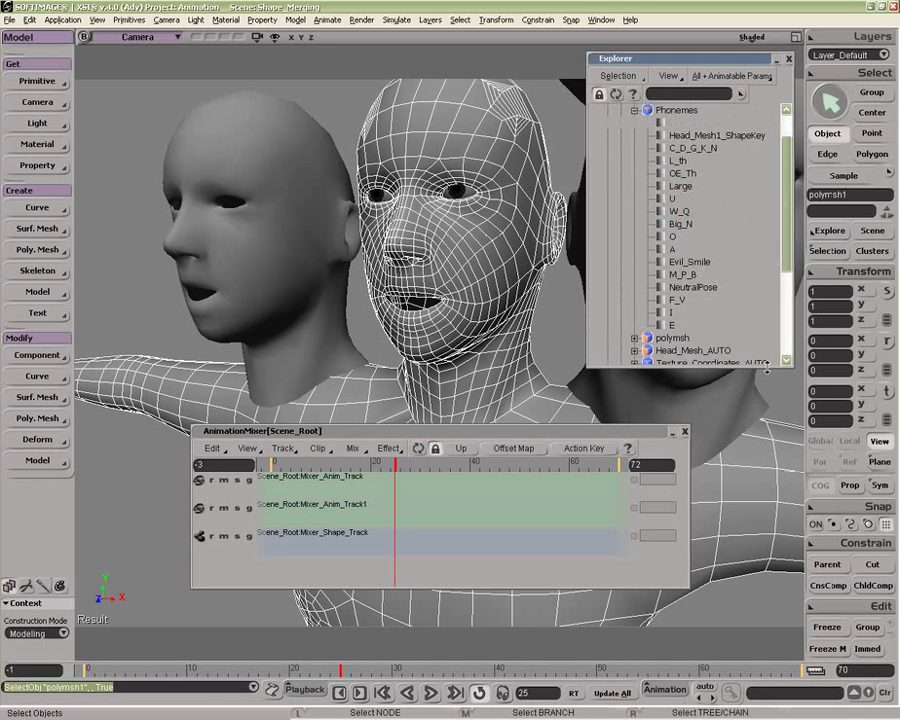
left_click(672, 251)
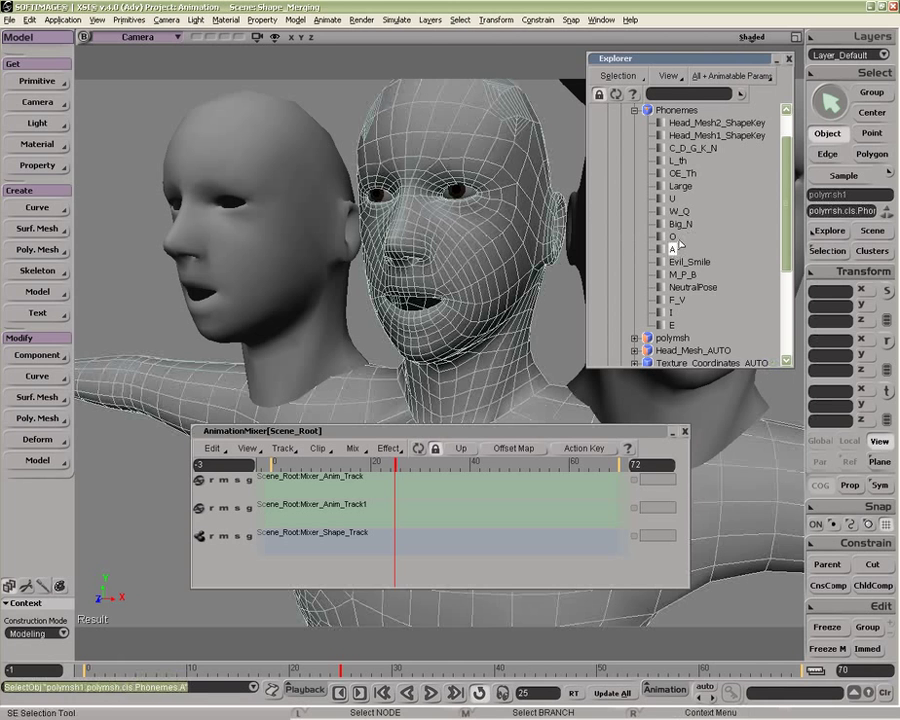
key("2")
left_click(40, 334)
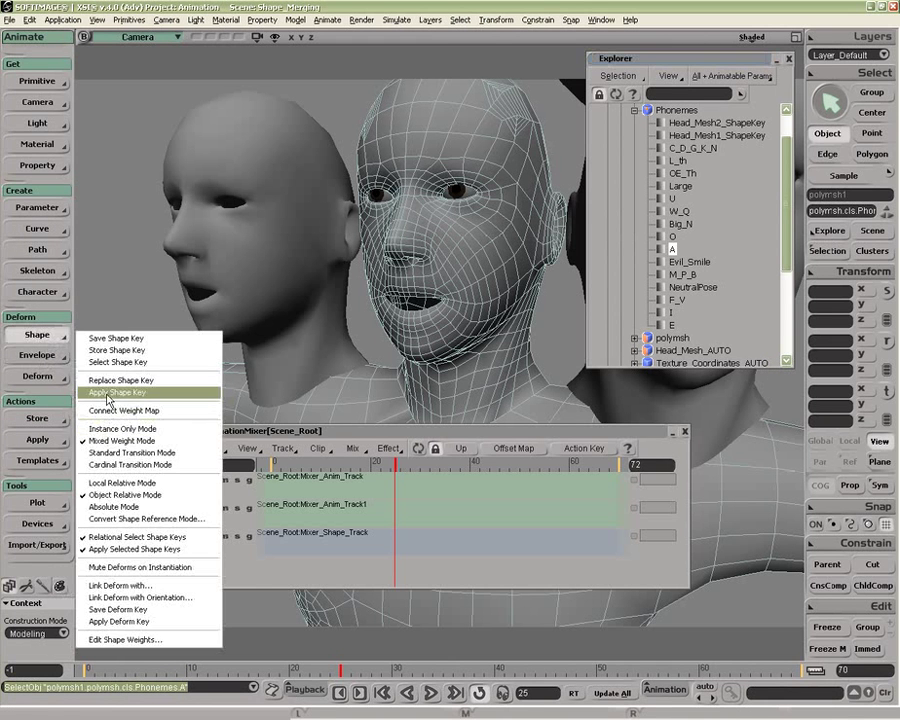
left_click(215, 393)
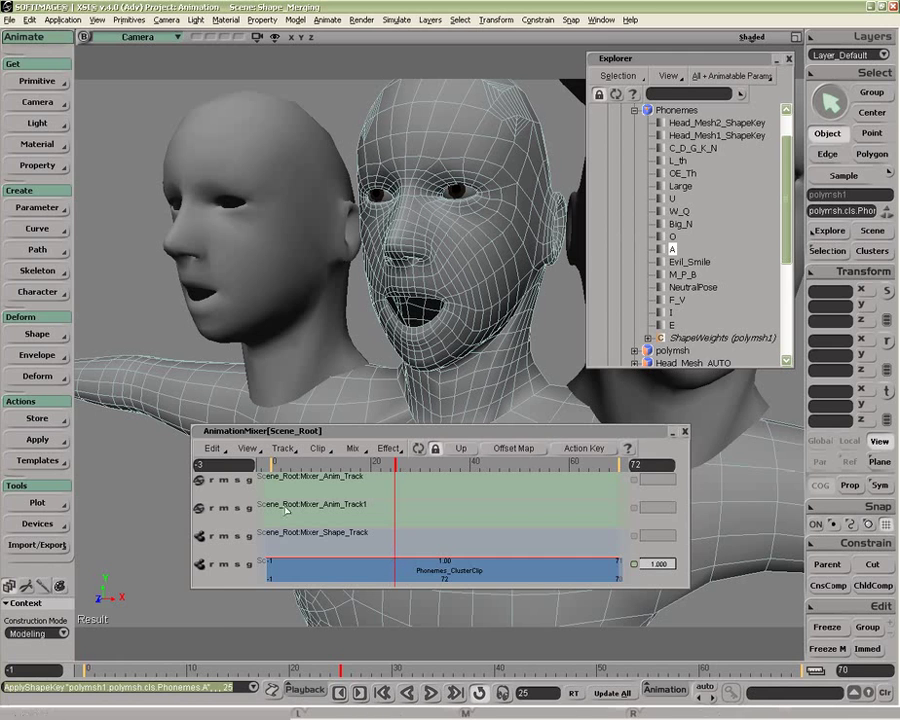
Step: Review the shape key mode options and open the Phonemes cluster clip in the Animation Mixer to see its contents
left_click(38, 334)
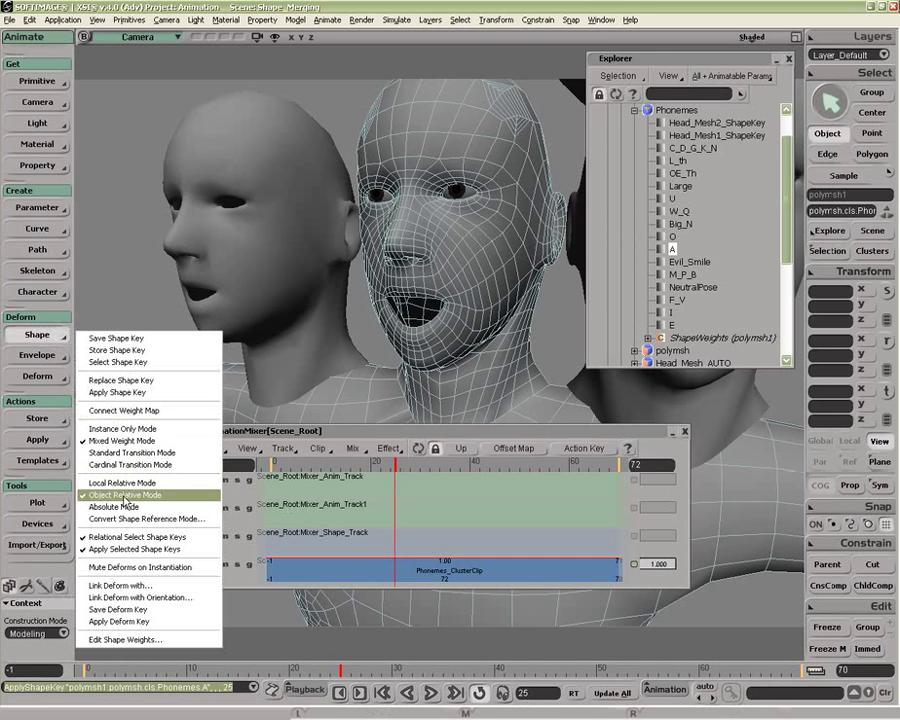
left_click(446, 575)
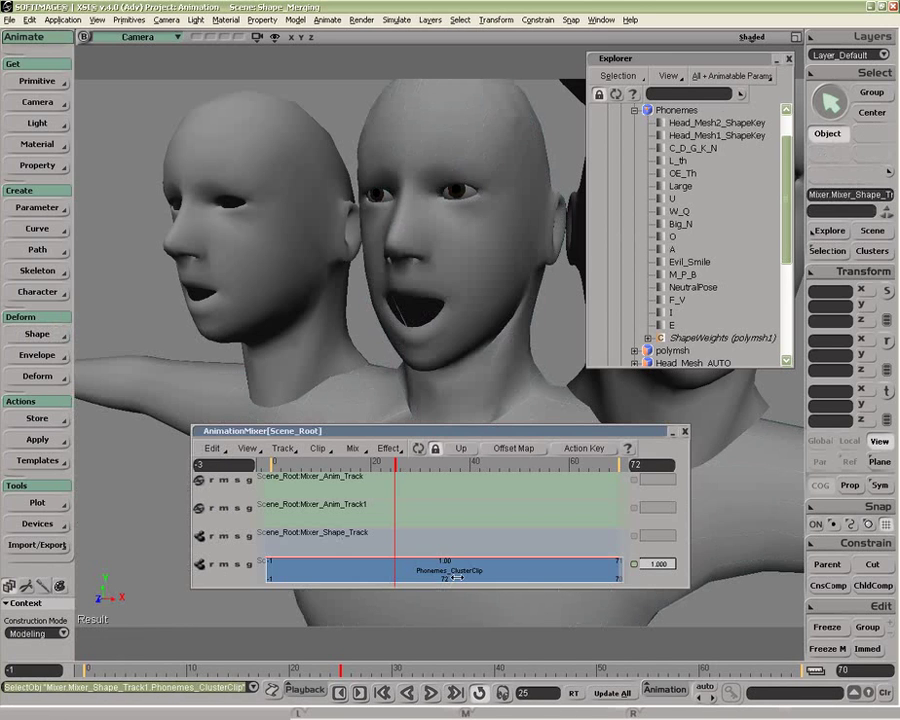
double_click(453, 576)
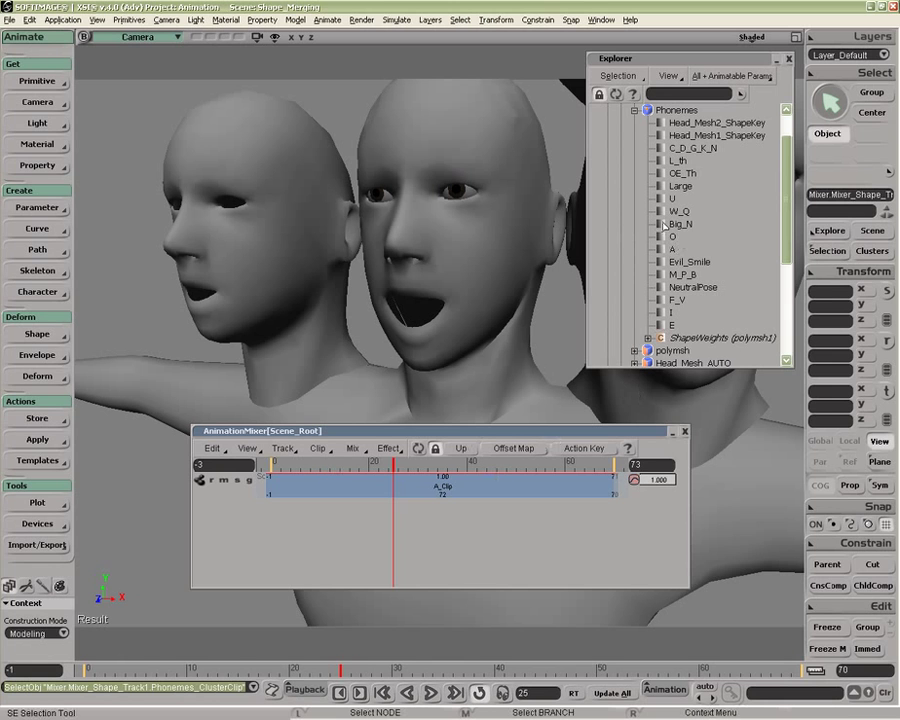
Step: Apply the E and I shape keys to the merged mesh at frame 25 as additional clips, without replacing the existing ones
left_click(674, 325)
middle_click(57, 335)
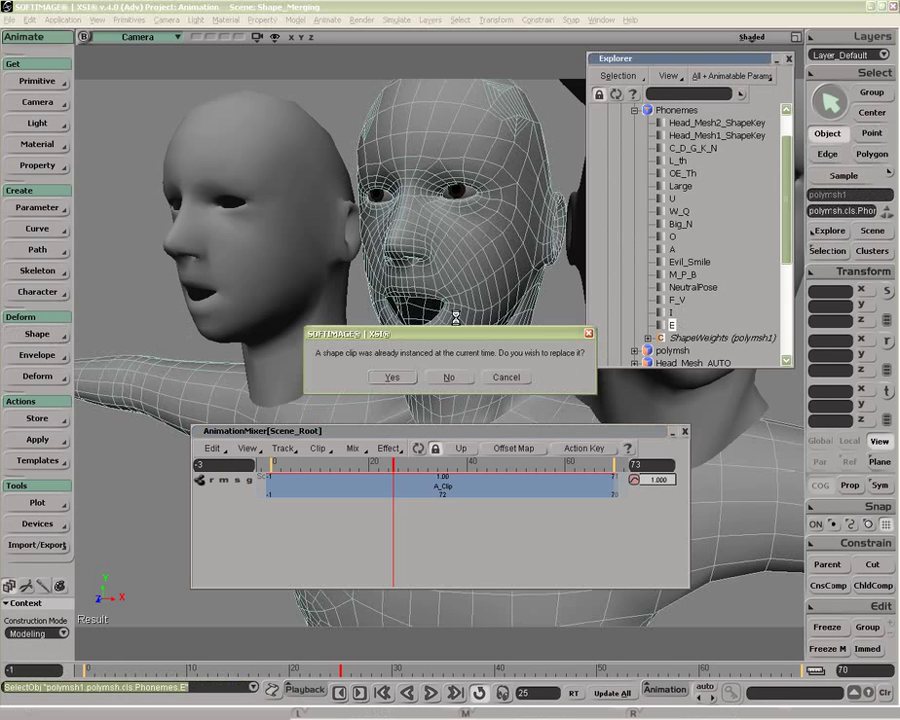
left_click(447, 377)
left_click(672, 312)
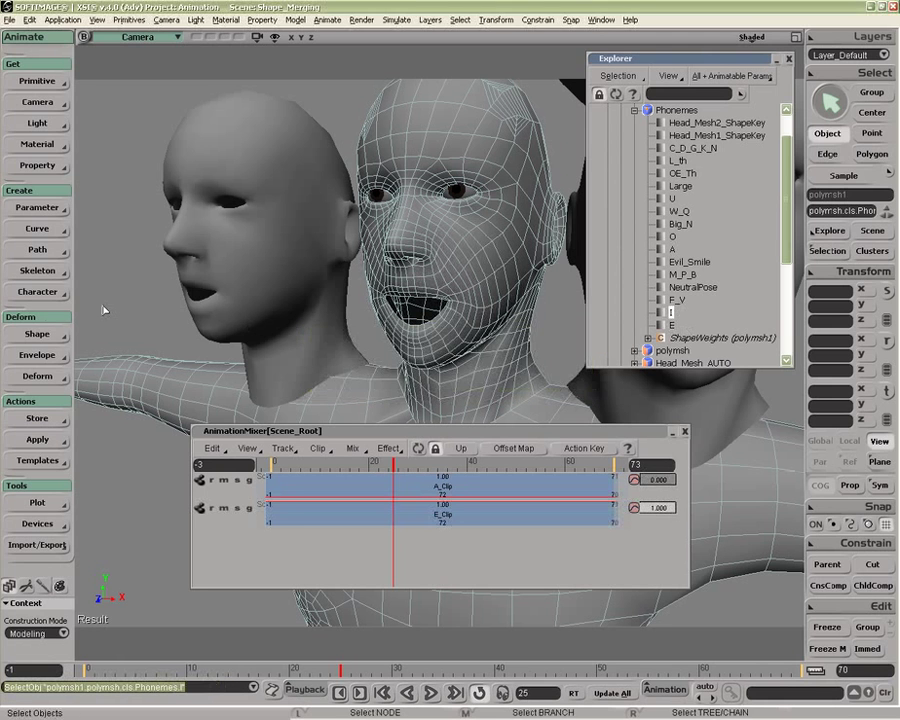
middle_click(57, 335)
left_click(447, 377)
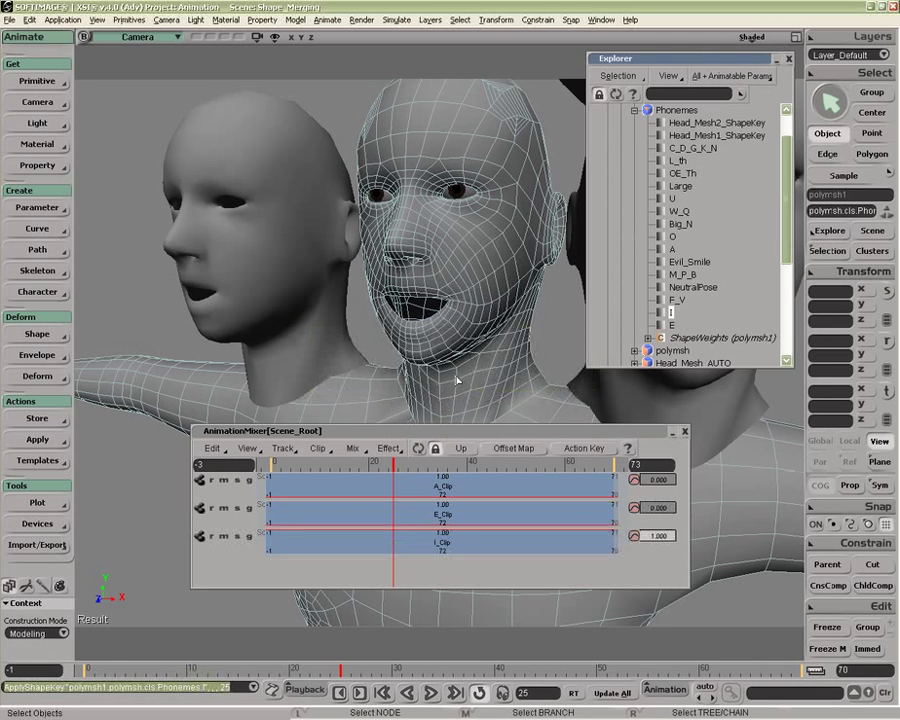
Step: Open the merged mesh's shape weights without making a local copy and blend A at 0.283, E at 0.092 and I at 0.168
double_click(662, 340)
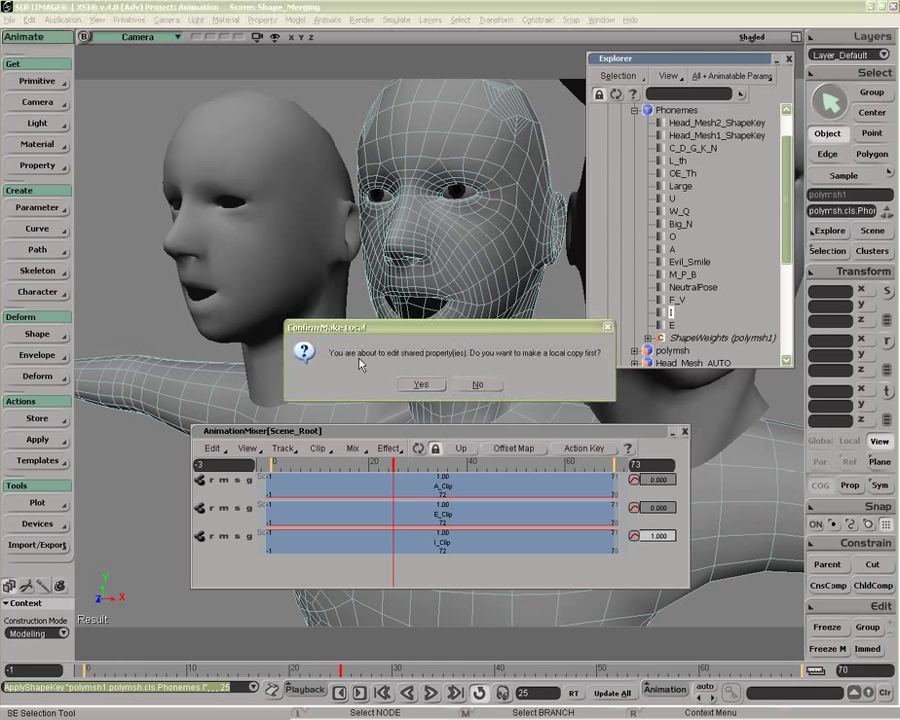
left_click(478, 382)
left_click_drag(132, 126, 152, 152)
mouse_move(128, 107)
left_mouse_down()
mouse_move(244, 107)
mouse_move(208, 131)
mouse_move(152, 131)
mouse_move(229, 130)
mouse_move(169, 119)
mouse_move(138, 127)
left_mouse_up()
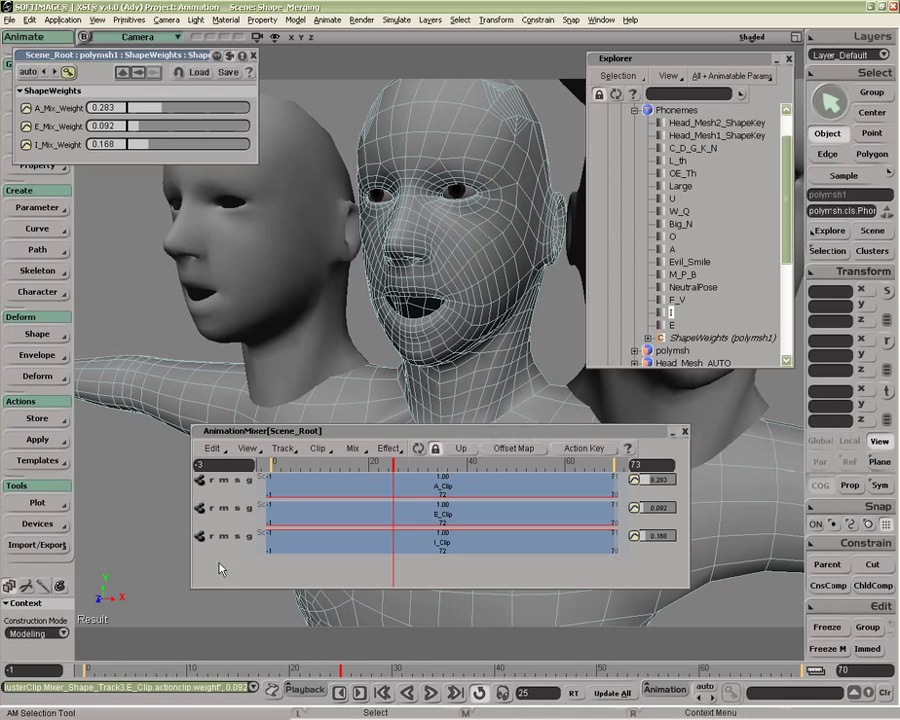
Step: Check the construction modes, choose Modeling, and close the Animation Mixer
left_click(60, 633)
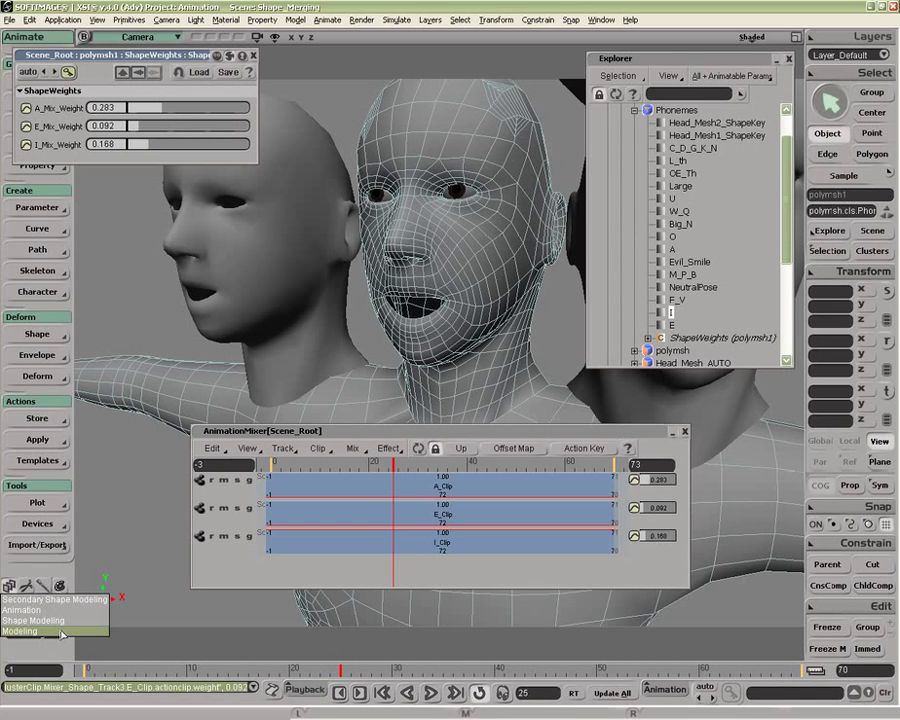
left_click(60, 631)
left_click_drag(337, 437, 310, 482)
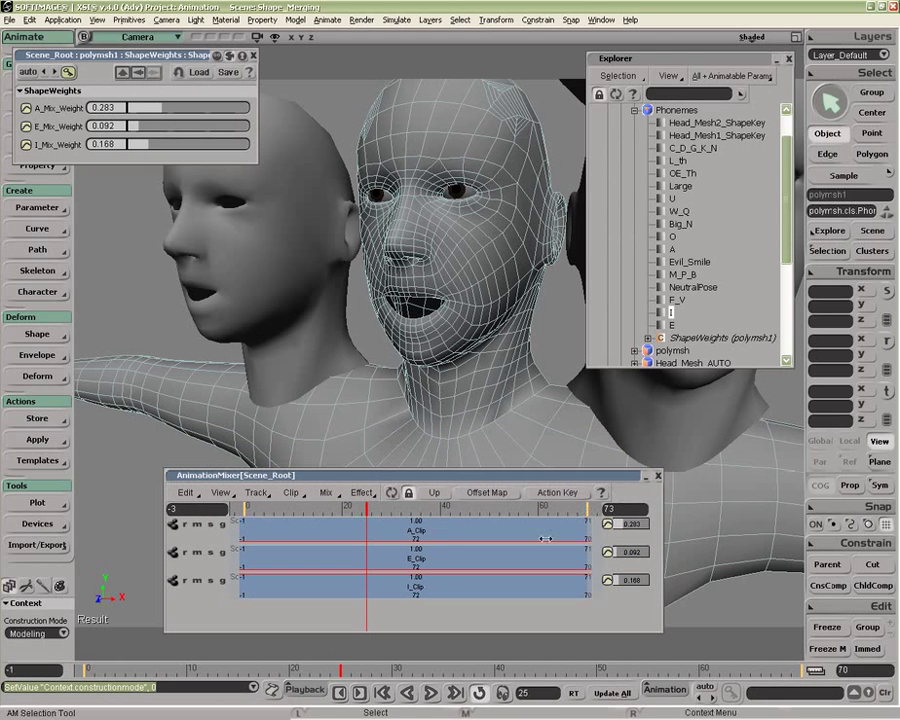
left_click(658, 477)
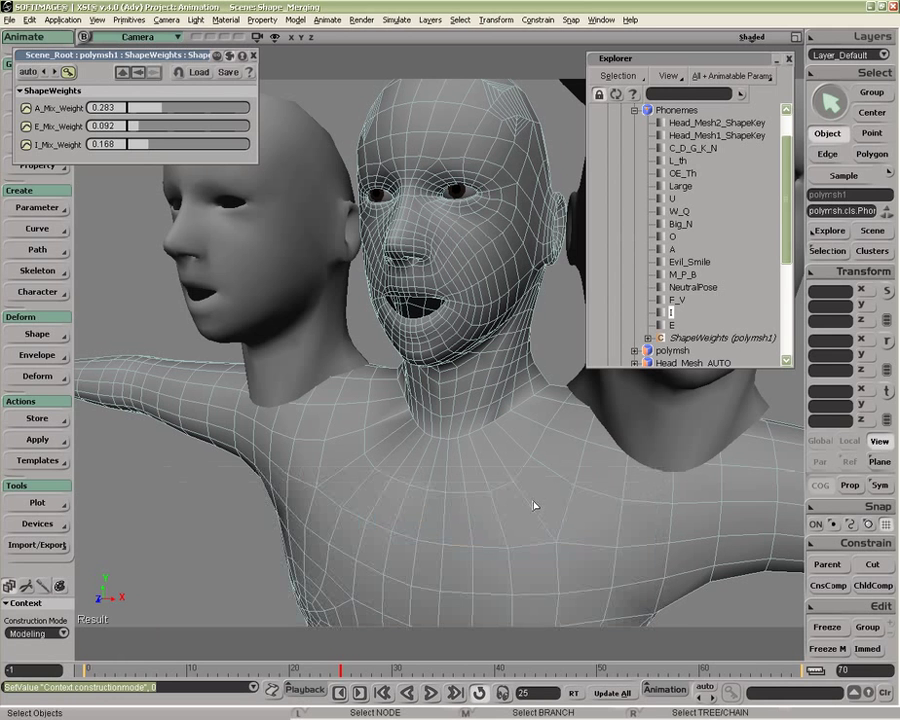
Step: Select each of the two separate heads and then the merged mesh to compare their shape weights
key("z")
left_click_drag(512, 484, 478, 546)
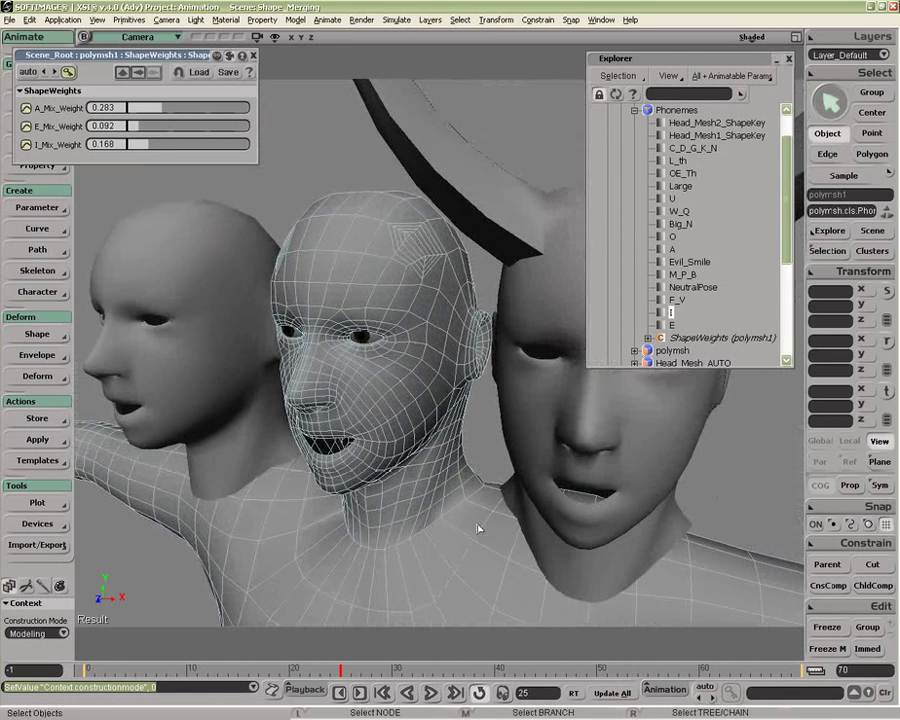
left_click(566, 402)
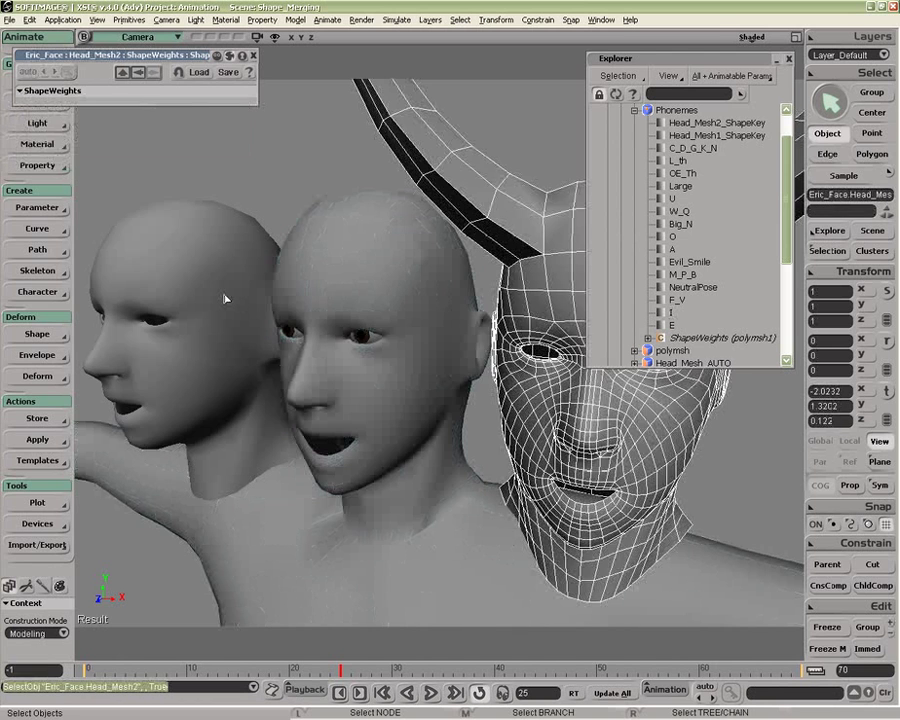
left_click(226, 298)
left_click(401, 270)
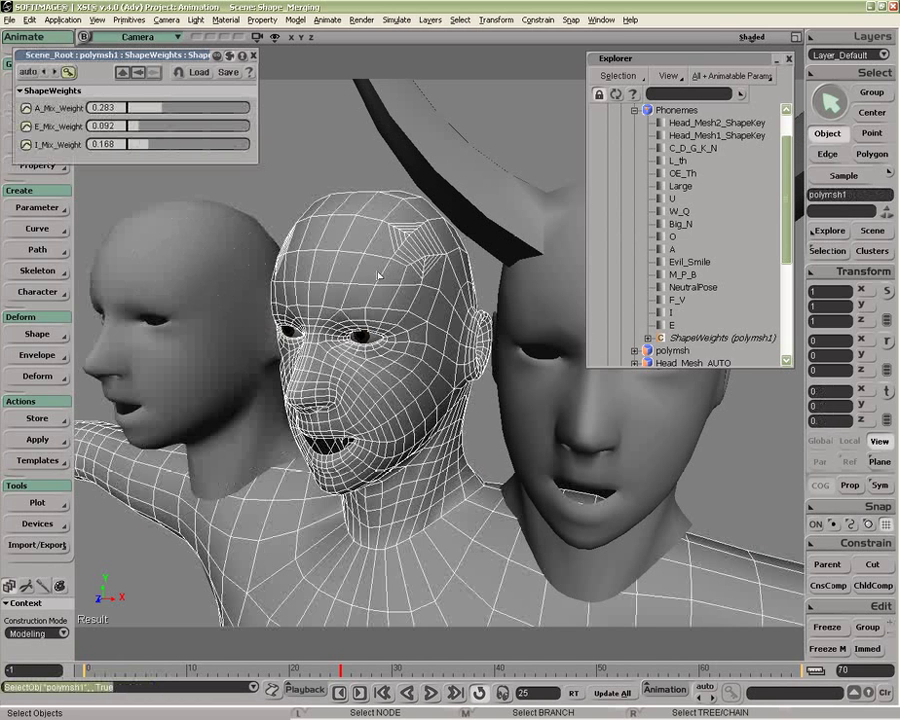